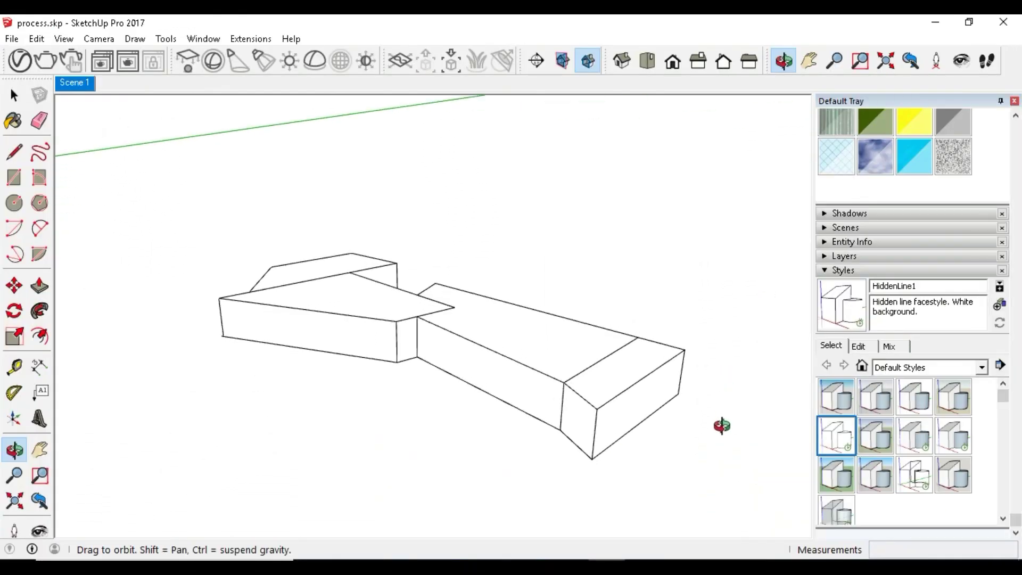
Set the camera to the isometric standard view, showing all four stacked massing models
scroll(493, 454, down, 5)
mouse_move(486, 438)
mouse_down()
mouse_move(536, 296)
mouse_move(497, 400)
mouse_move(483, 365)
mouse_move(507, 349)
mouse_move(511, 420)
mouse_move(531, 481)
mouse_move(493, 504)
mouse_move(372, 473)
mouse_move(465, 459)
mouse_move(489, 437)
mouse_up()
scroll(457, 494, down, 1)
scroll(457, 158, up, 3)
drag(465, 266, 477, 506)
drag(291, 292, 472, 346)
click(101, 38)
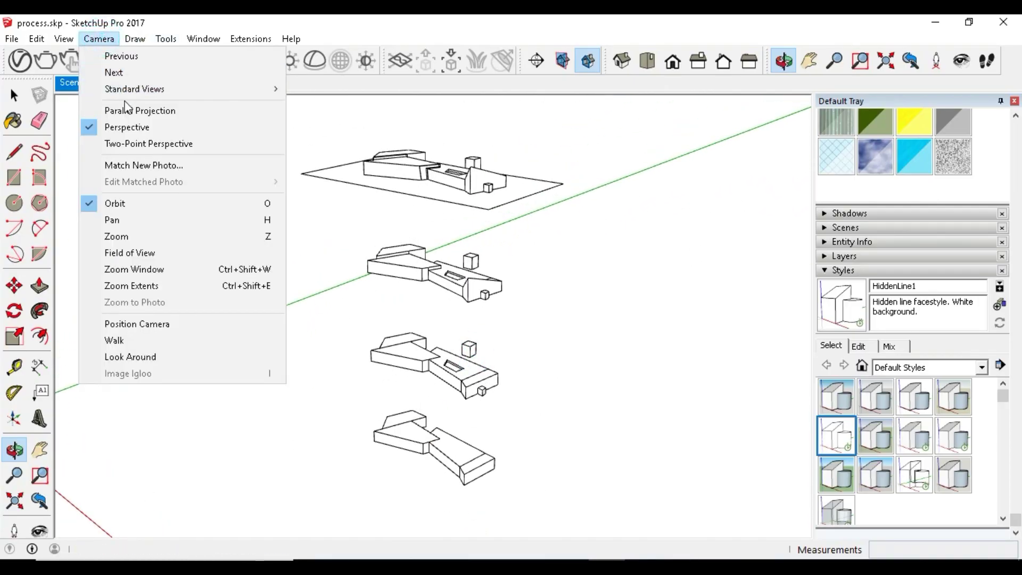
mouse_move(130, 88)
click(317, 185)
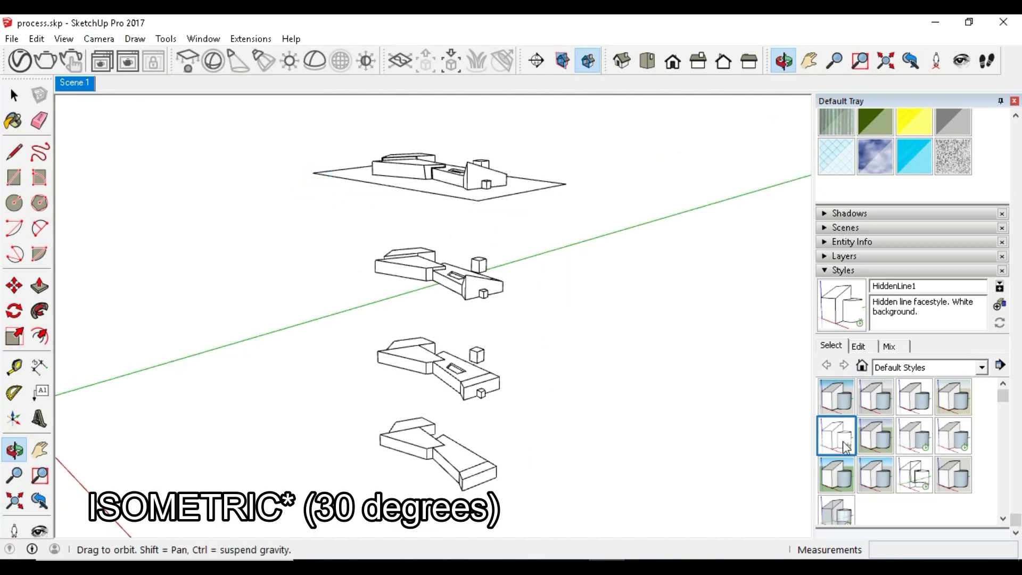
Try the 3D Printing Style on the model and return to the Hidden Line style
click(848, 408)
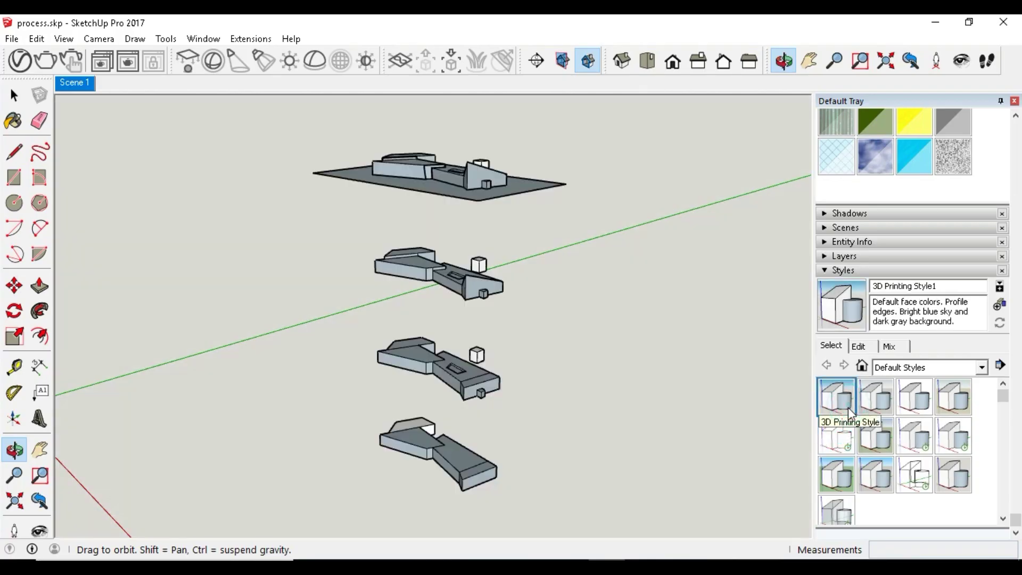
click(843, 437)
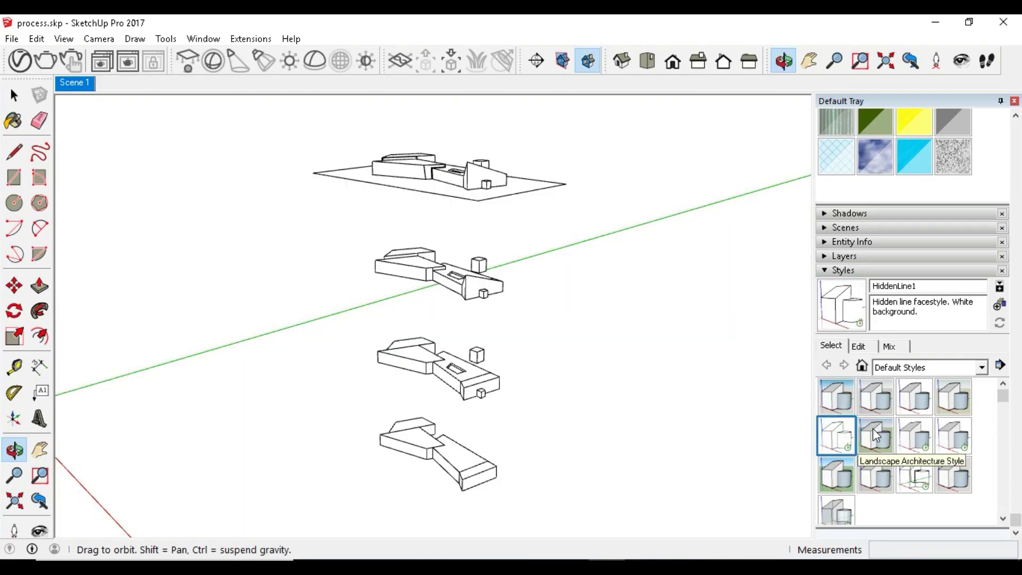
Export the view as a 2D JPEG named process.jpg to the Desktop, at 8478 by 4961 pixels without anti-aliasing
click(11, 39)
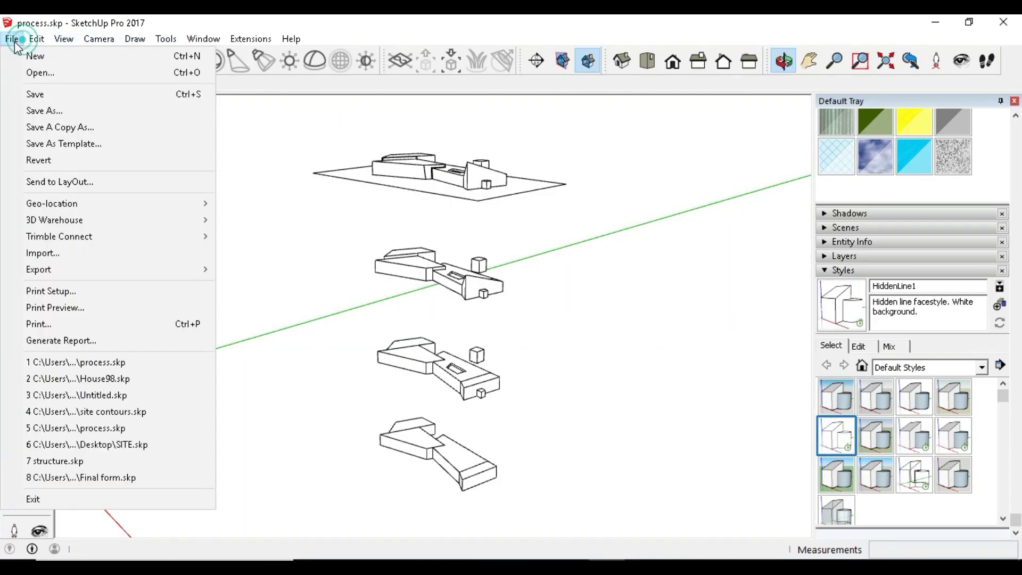
mouse_move(36, 265)
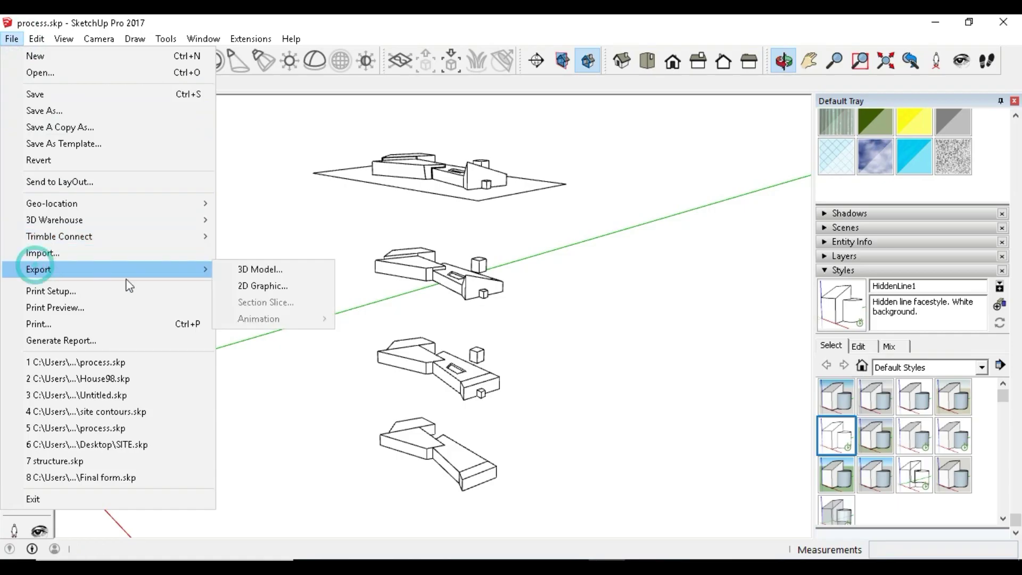
click(241, 284)
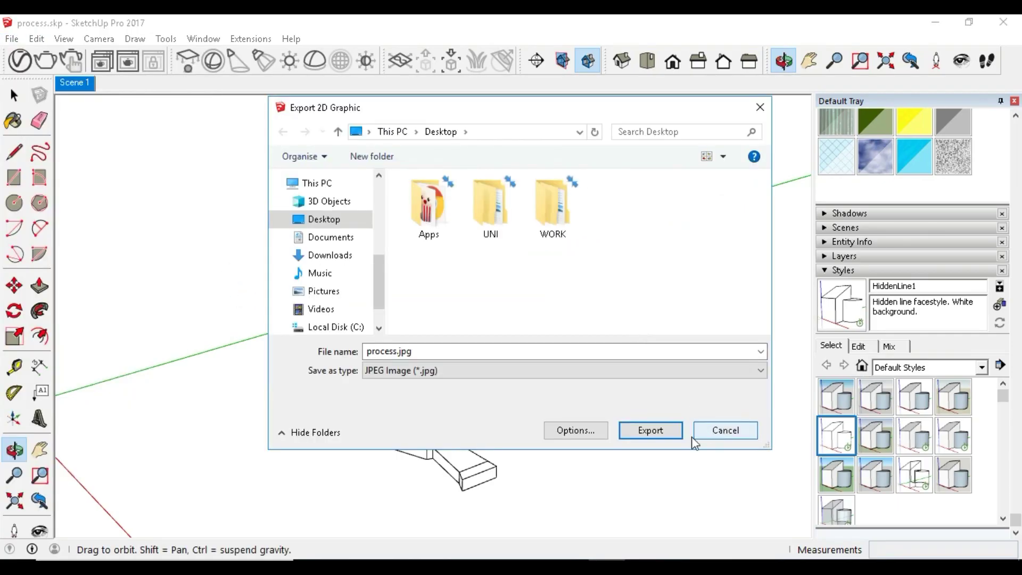
click(575, 430)
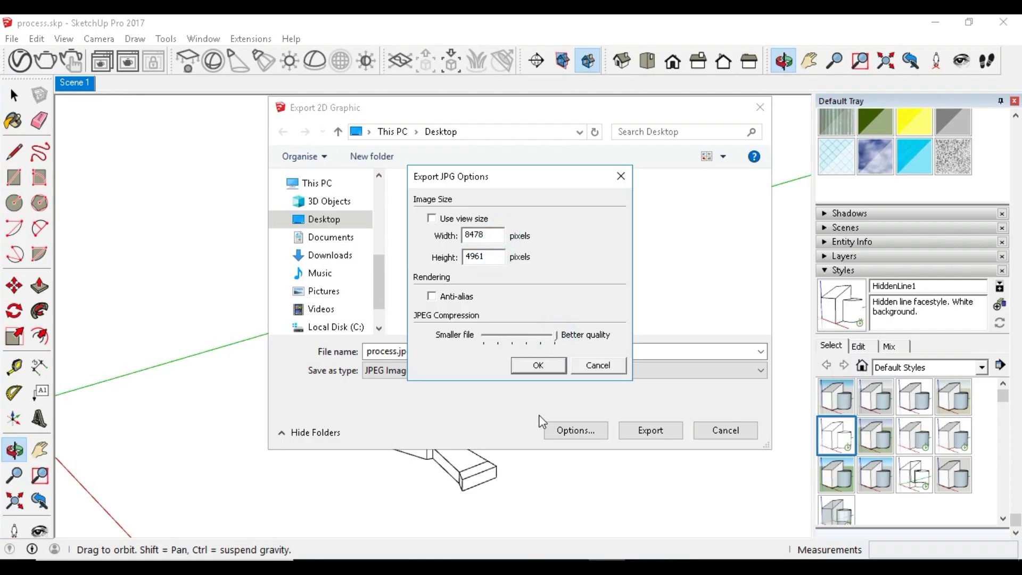
click(542, 365)
click(634, 434)
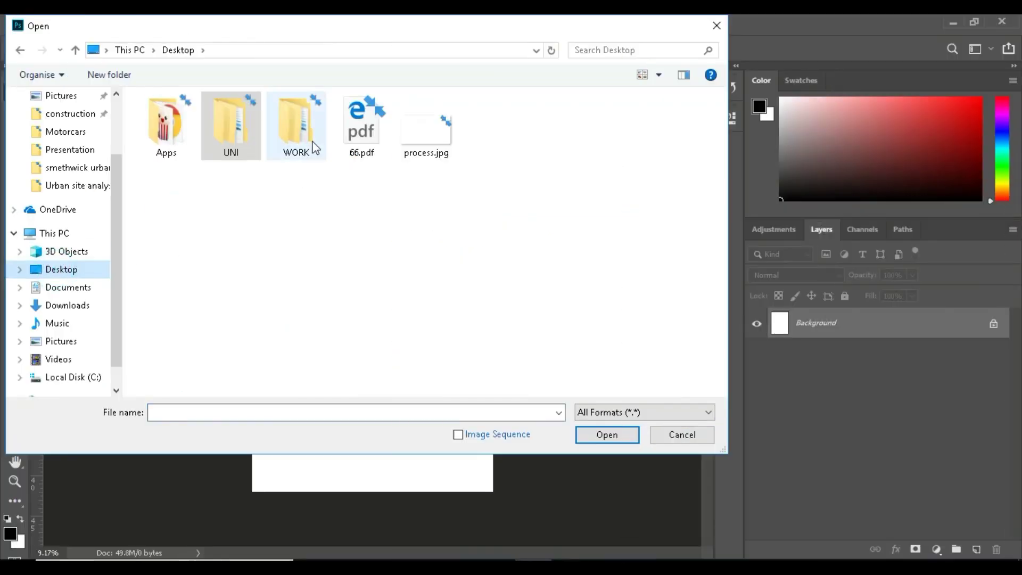
Switch to Photoshop, open process.jpg from the Desktop and duplicate its background layer
click(334, 118)
double_click(426, 123)
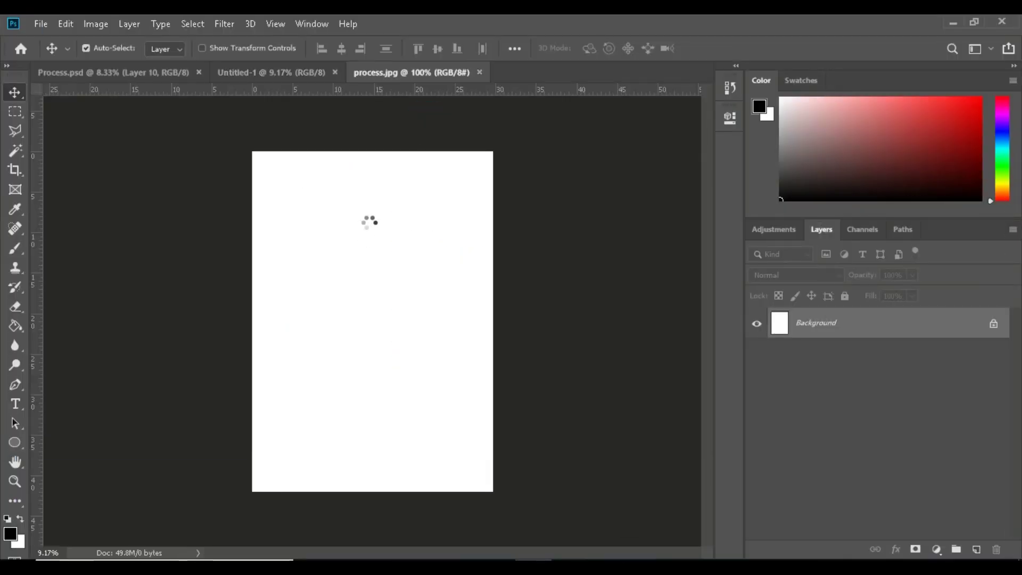
key(ctrl+j)
Place the duplicated line drawing in the Untitled-1 document, centred on the page, and close process.jpg
drag(293, 129, 415, 323)
drag(438, 215, 394, 214)
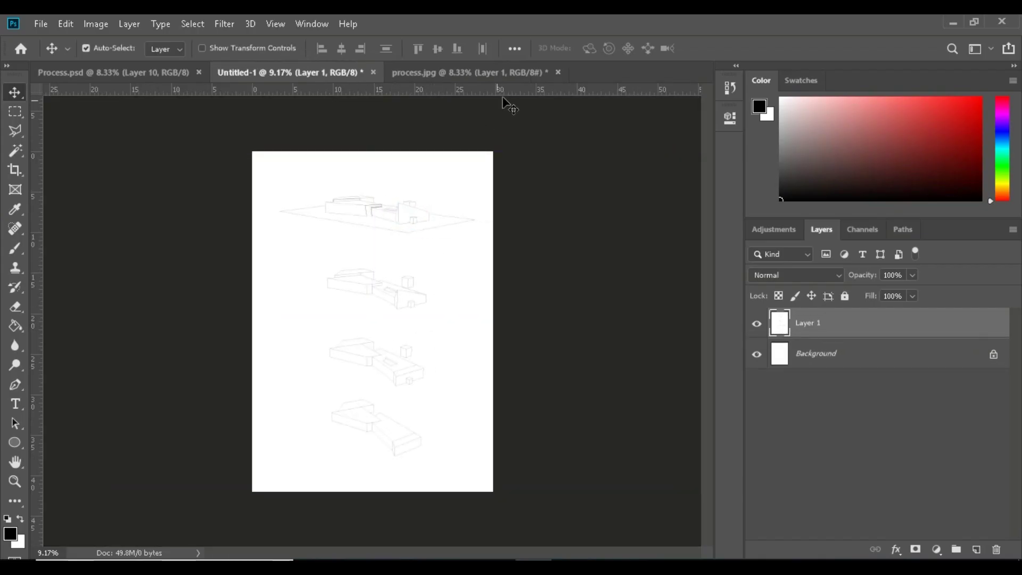
click(566, 75)
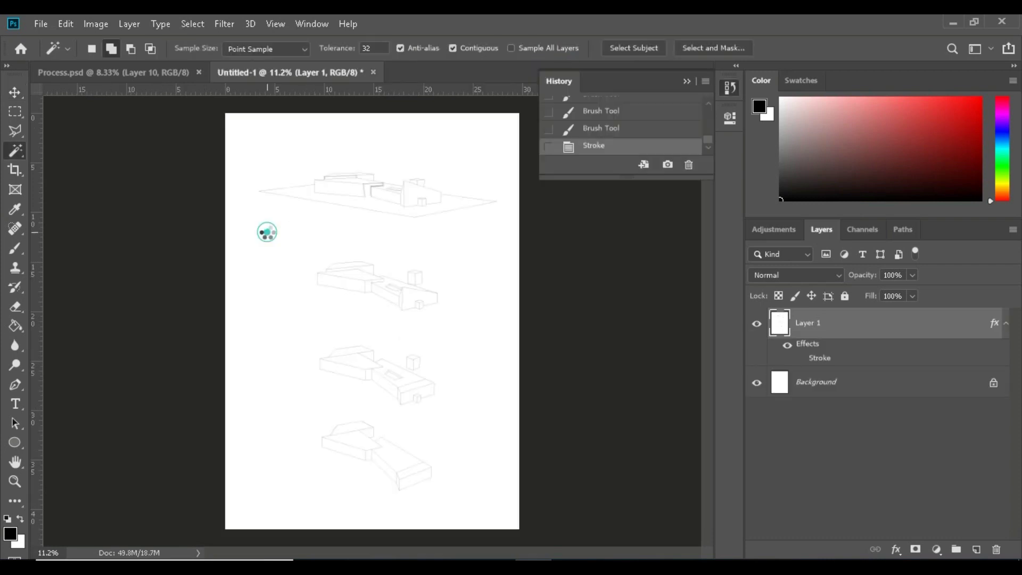
Delete the white area around the four diagrams on Layer 1 using the Magic Wand, and make its Stroke effect visible
click(266, 230)
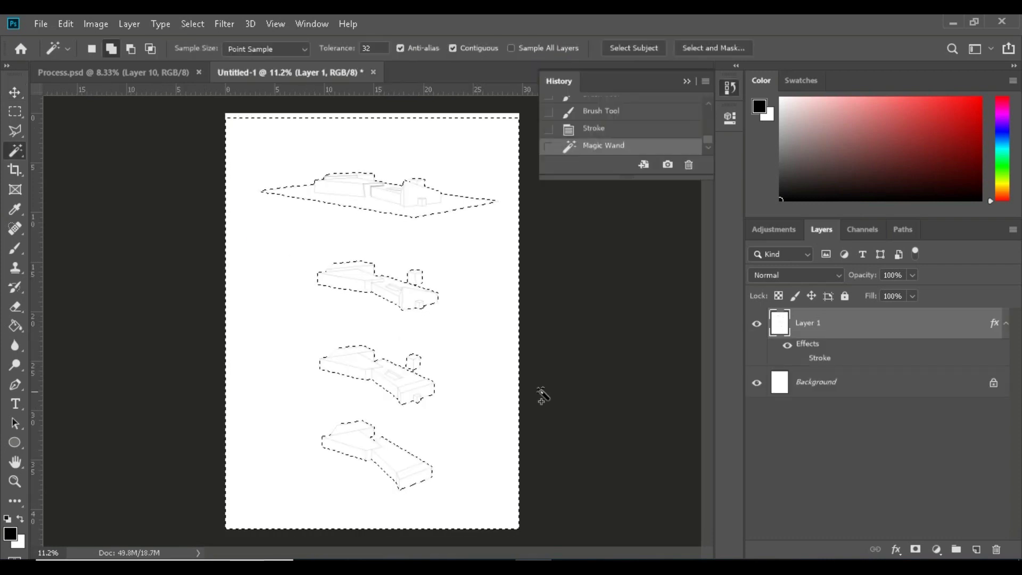
key(Delete)
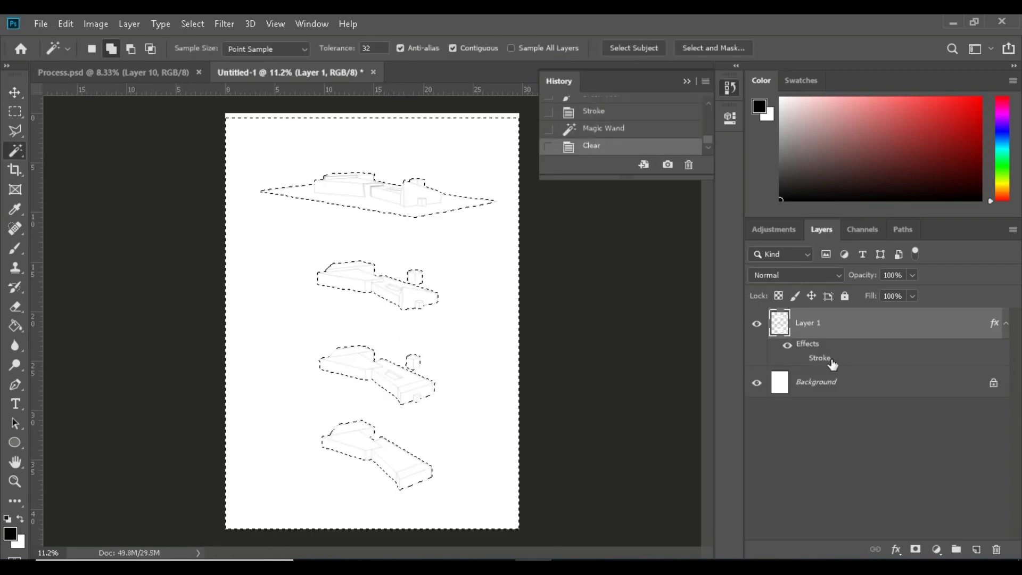
click(800, 358)
Rename the line drawing layer as Diagrams and the colour swatch layer as Key
double_click(810, 382)
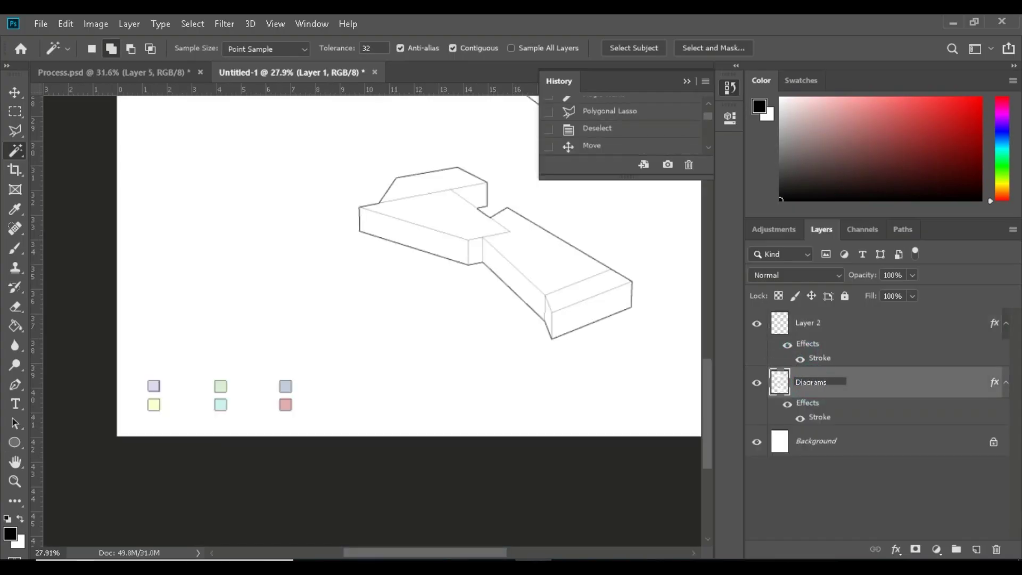
text(Diagrams)
double_click(828, 329)
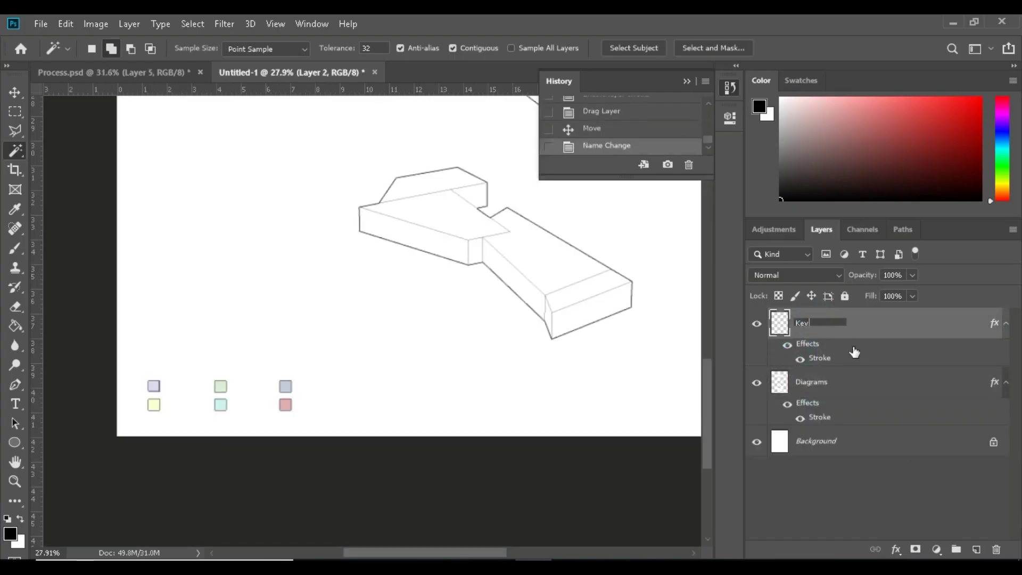
text(Key)
Fill the rear block of the lowest diagram with a Solid Color layer sampled from the pale yellow key swatch
click(857, 417)
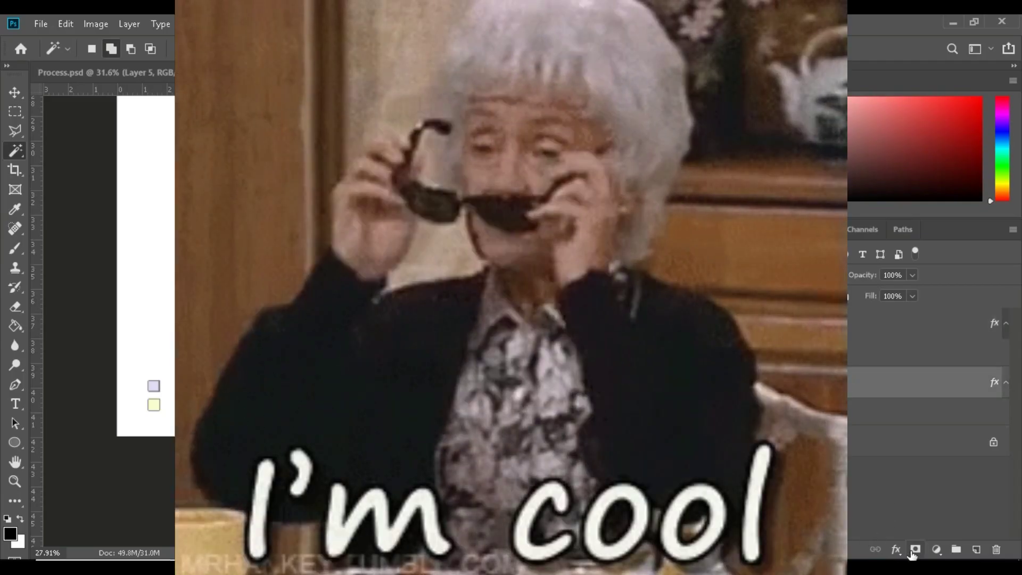
click(935, 549)
click(936, 287)
click(154, 404)
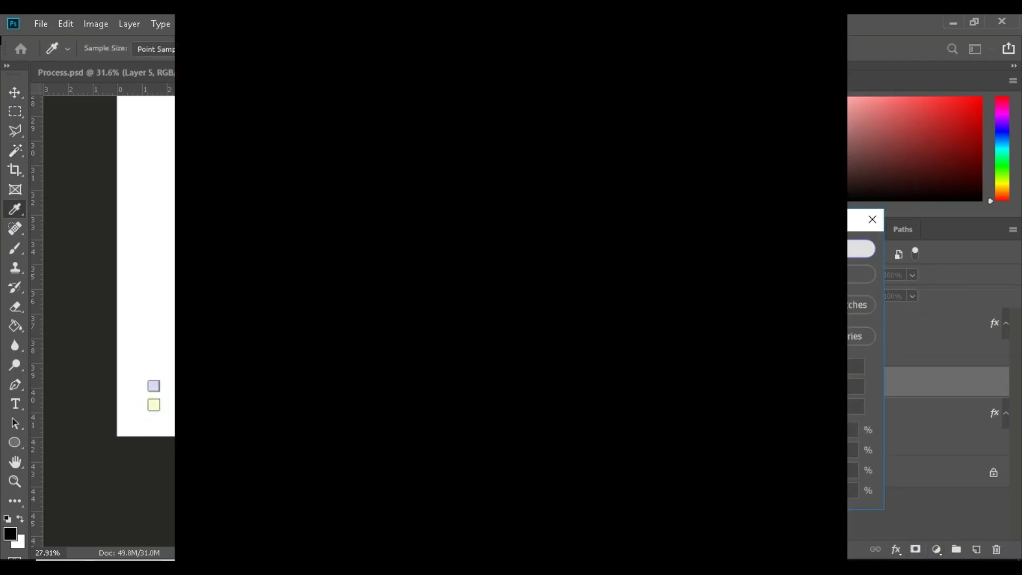
click(814, 248)
Fill the wedge-shaped front block of the lowest diagram with a Solid Color layer sampled from the blue-grey key swatch
click(793, 417)
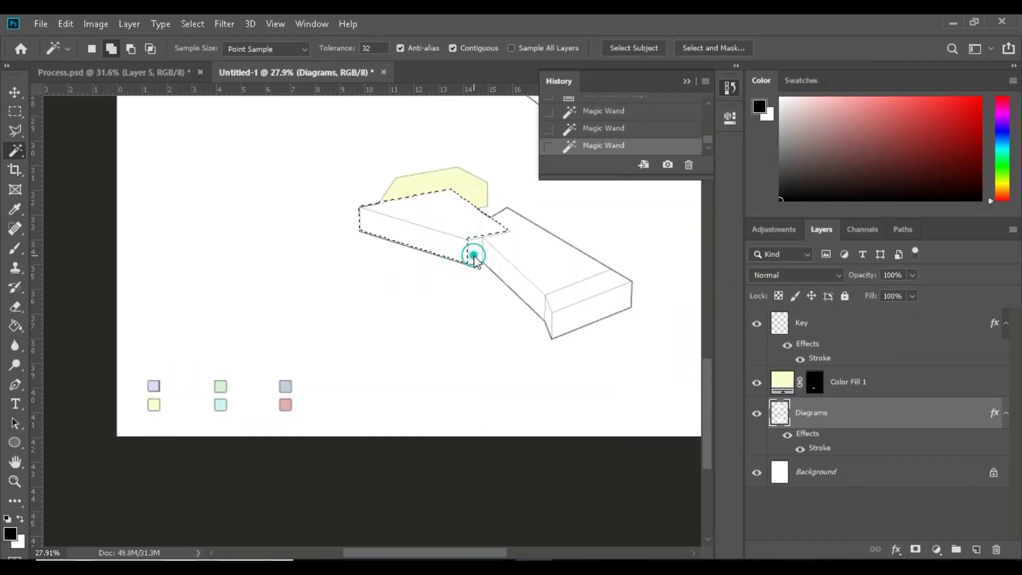
click(936, 548)
click(863, 286)
click(285, 386)
click(845, 248)
Fill the long block of the lowest diagram with a Solid Color layer sampled from the pale green key swatch
click(476, 318)
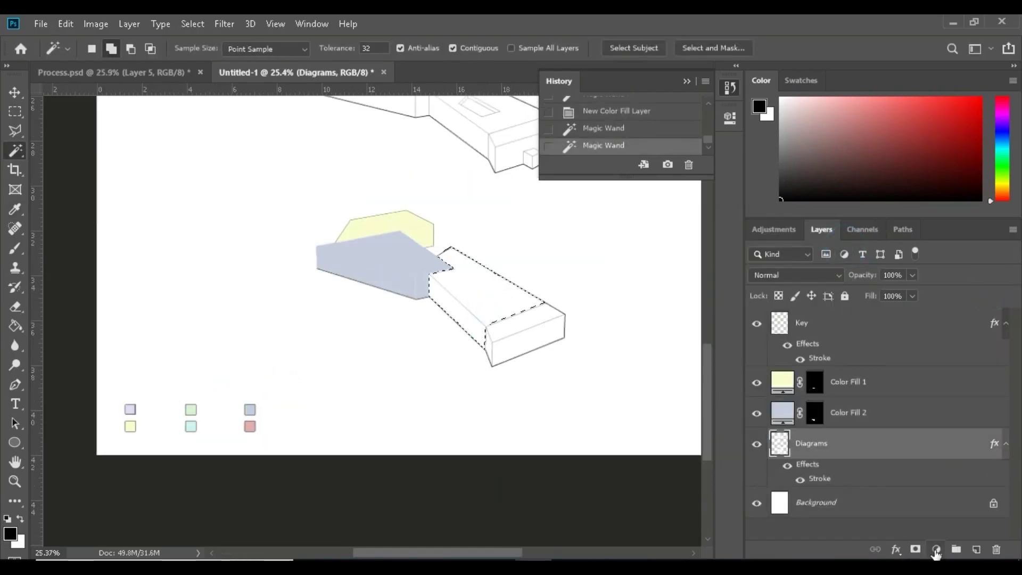
click(936, 549)
click(863, 285)
click(190, 409)
click(815, 246)
Fill the end block of the lowest diagram with a Solid Color layer sampled from the turquoise key swatch
click(490, 342)
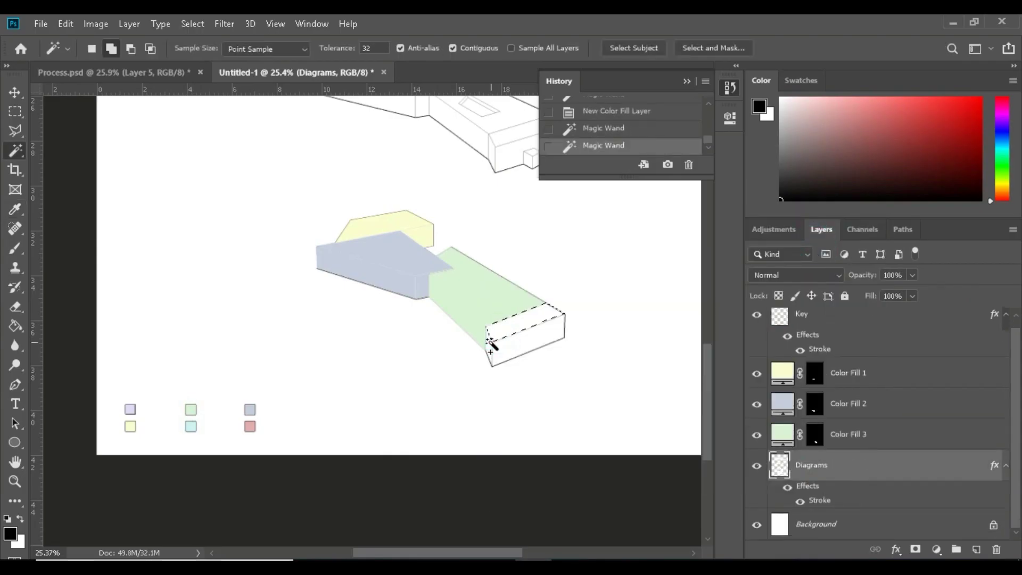
click(936, 549)
click(946, 285)
click(191, 426)
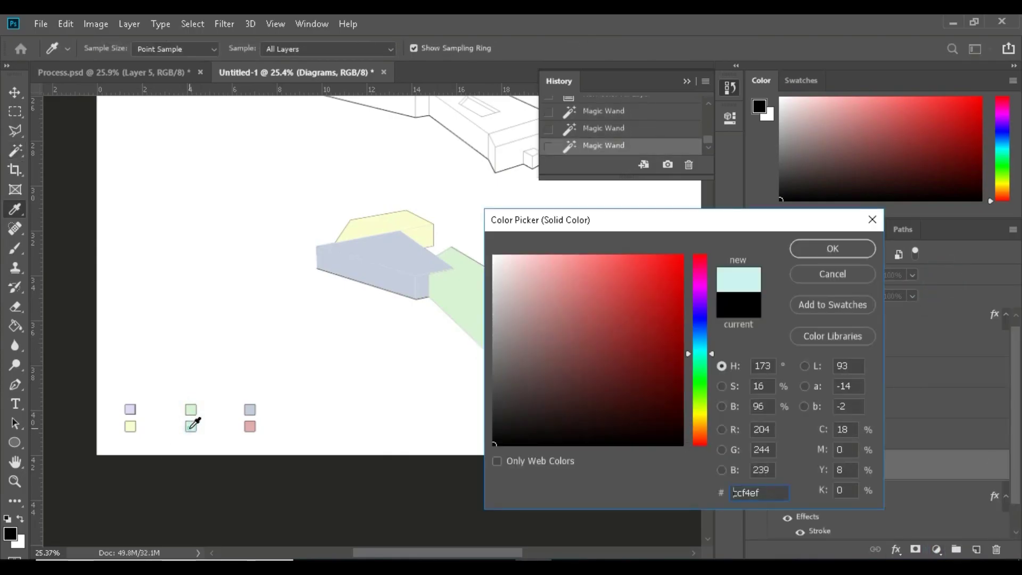
click(830, 246)
On the Diagrams layer, copy the floating cube of the second-lowest diagram about 8.09 cm straight down beside the coloured diagram
scroll(470, 429, up, 5)
click(10, 110)
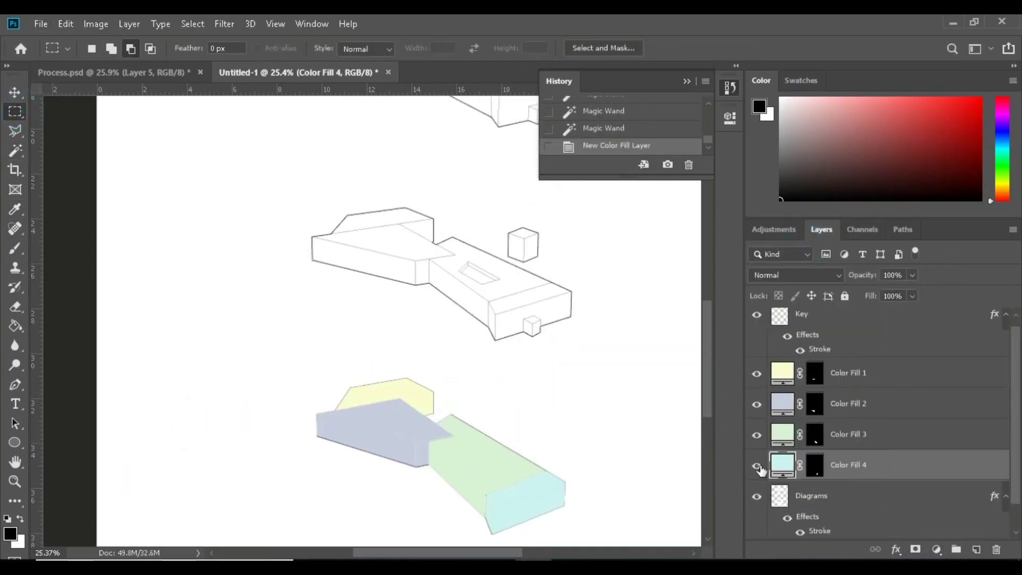
key(alt+bracketleft)
drag(500, 218, 442, 298)
scroll(551, 256, up, 5)
click(111, 48)
drag(507, 290, 486, 314)
scroll(530, 202, down, 5)
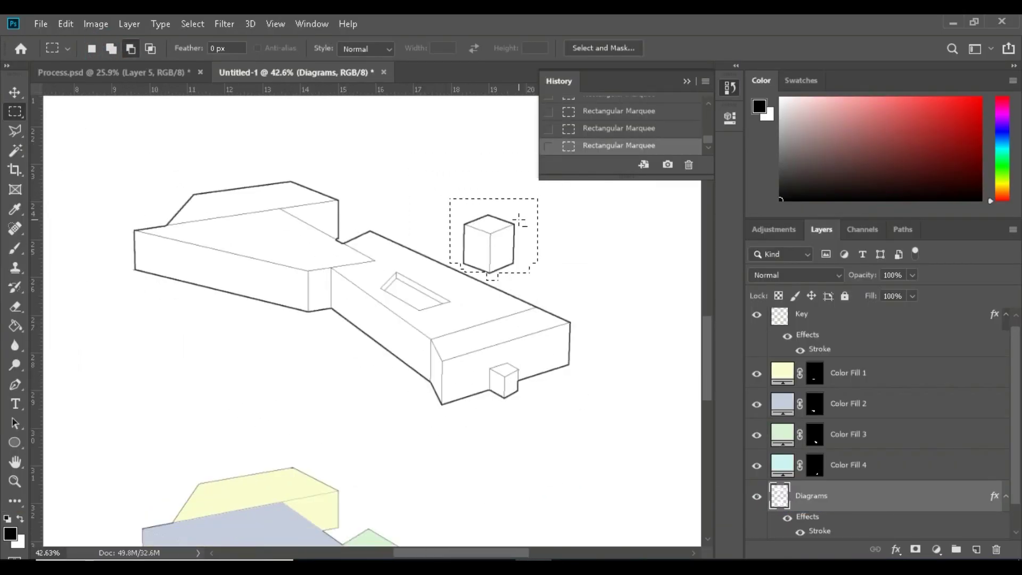
key(v)
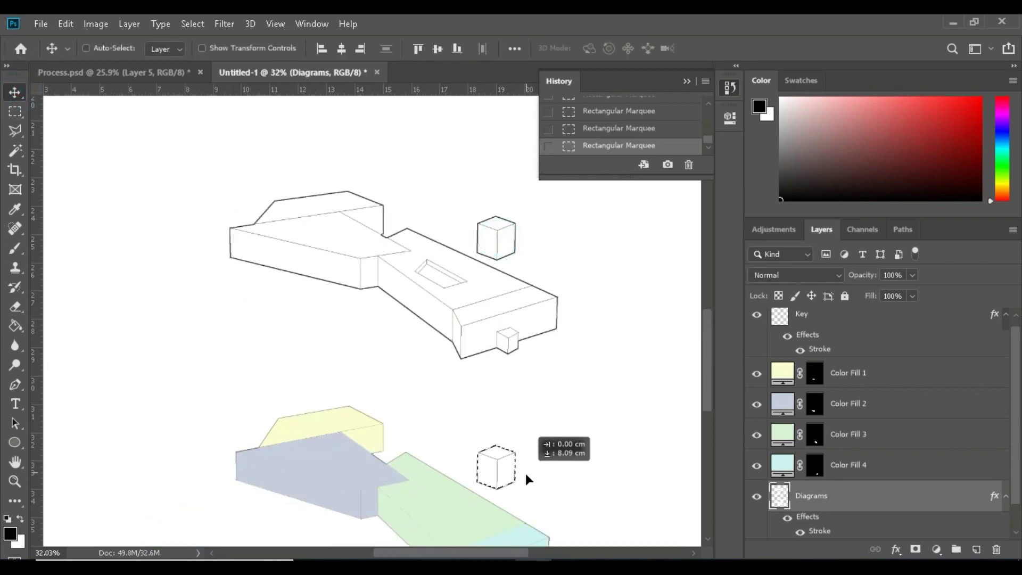
drag(526, 474, 525, 471)
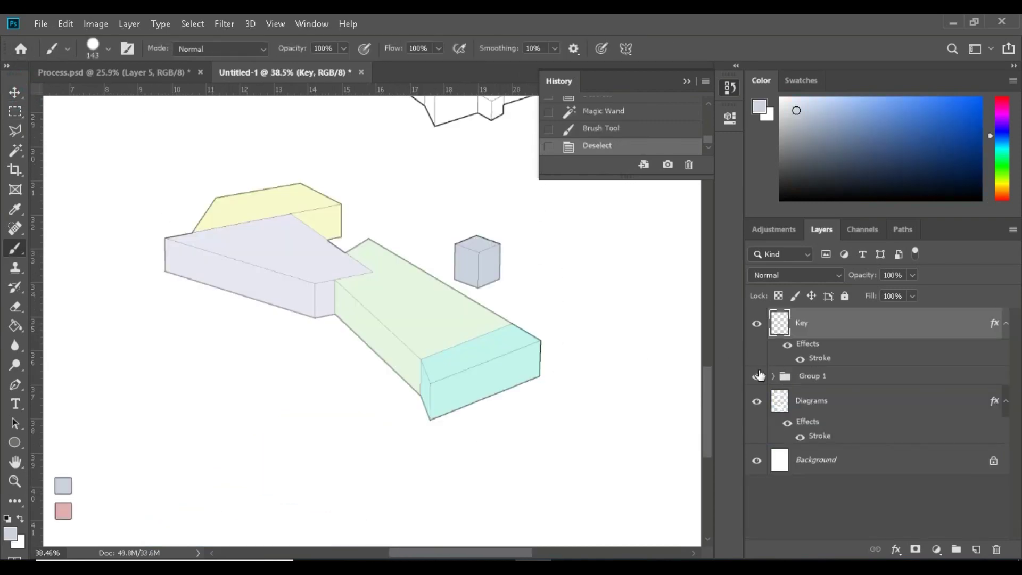
Change the Color Fill 3 layer in Group 1 to the stronger green b2f0aa
click(770, 376)
click(786, 401)
click(761, 406)
click(761, 406)
double_click(795, 405)
drag(670, 310, 691, 309)
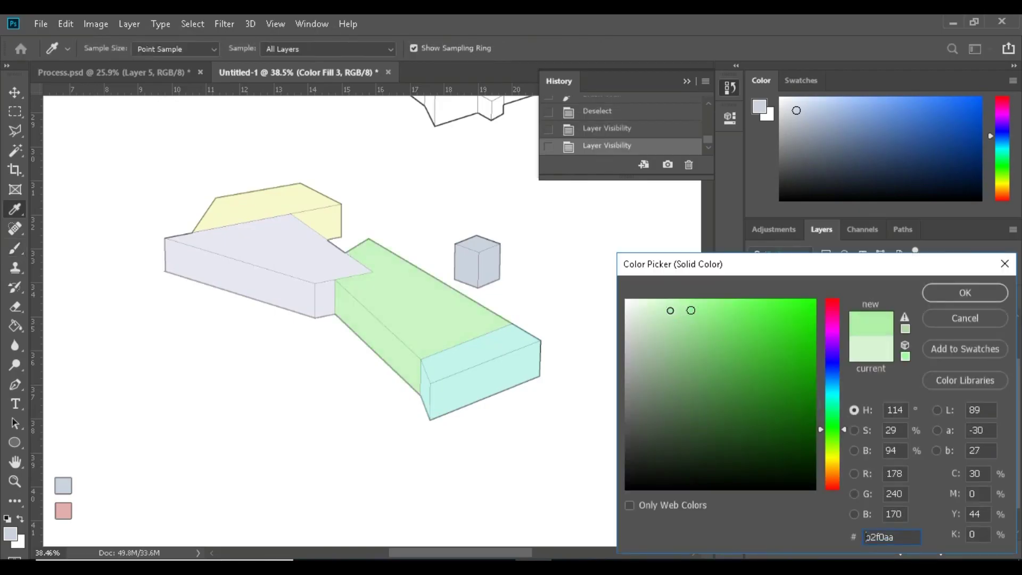
click(951, 291)
Fill the small cube on the end face of the second-lowest diagram with a Solid Color layer sampled from the red key swatch
scroll(694, 402, up, 5)
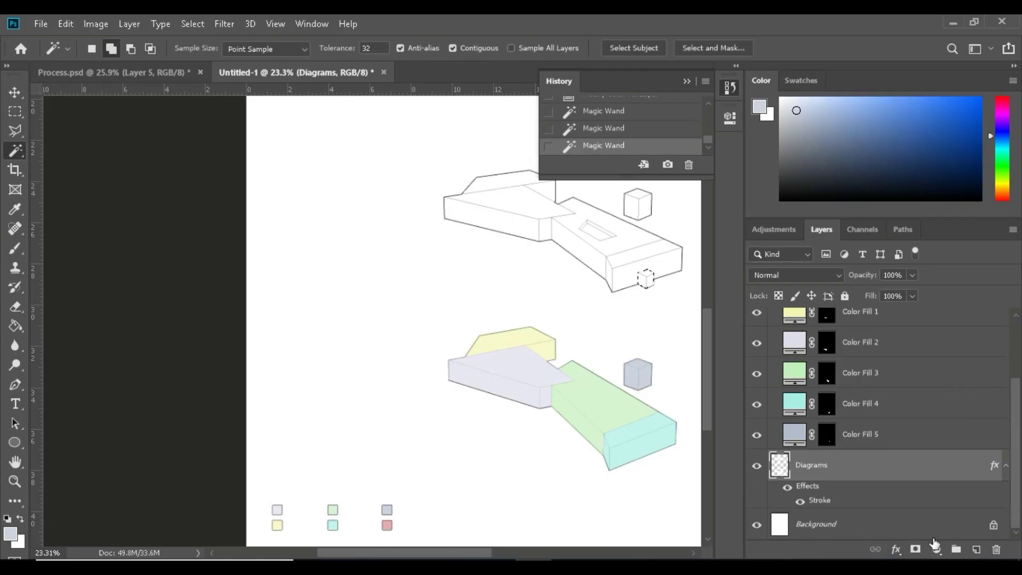
click(935, 547)
click(922, 283)
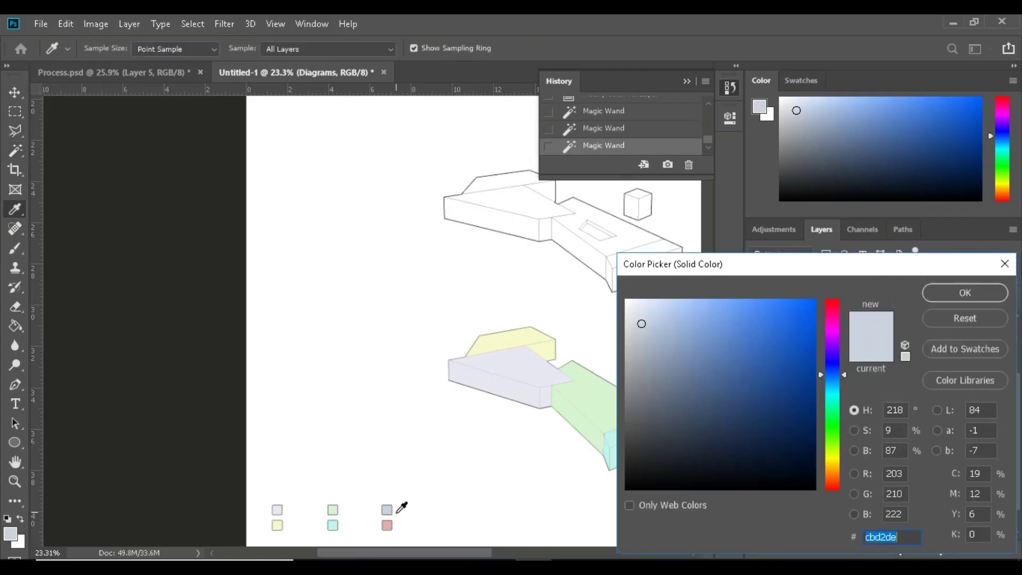
click(385, 524)
click(967, 286)
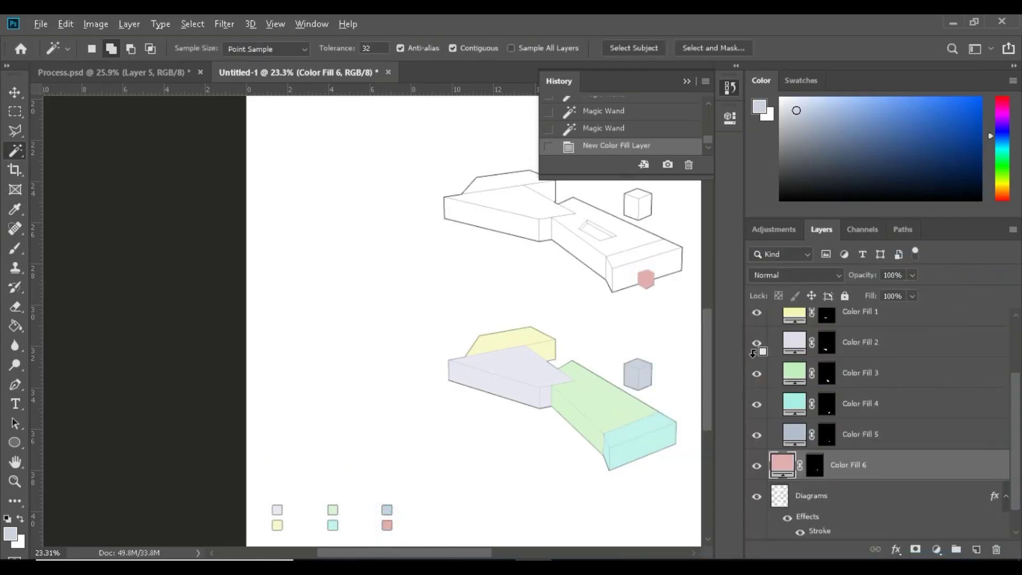
Set the opacity of the red Color Fill 6 layer to 80%
scroll(627, 388, up, 3)
drag(428, 552, 517, 553)
scroll(523, 326, up, 1)
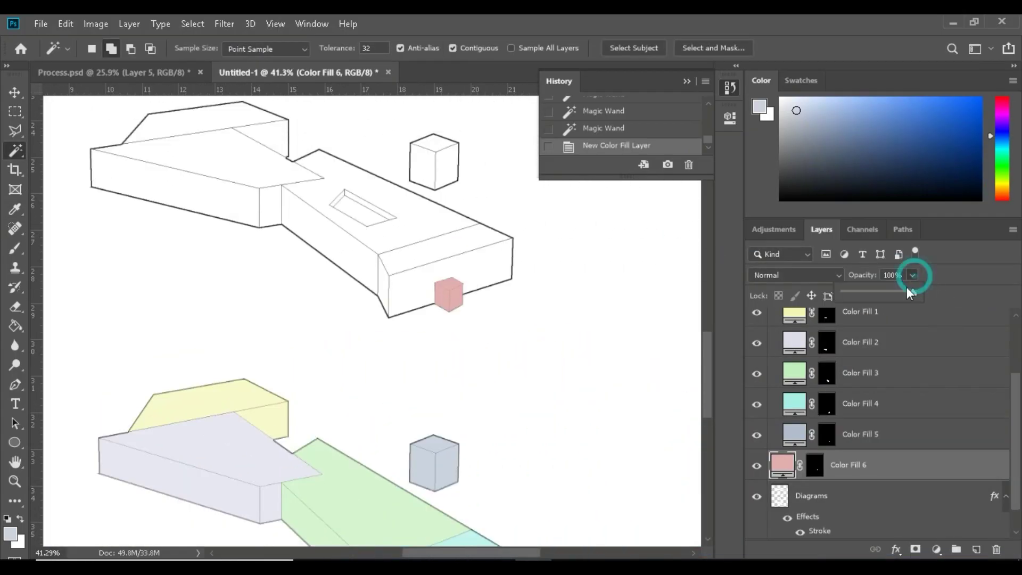
scroll(257, 317, up, 2)
Rename the group of colour fills as Diagram1 and collapse it
scroll(807, 483, up, 3)
double_click(824, 377)
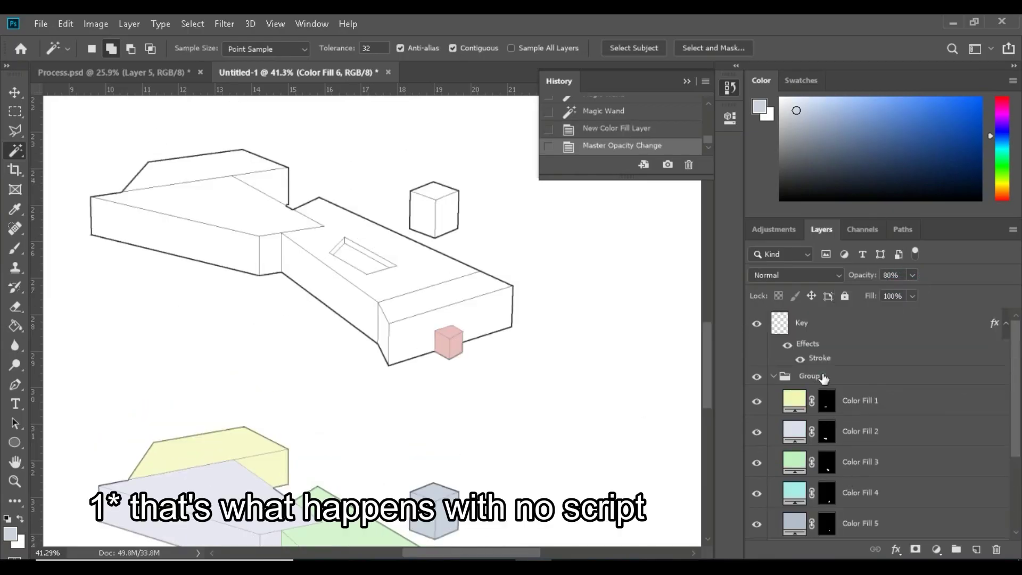
text(Diagram1)
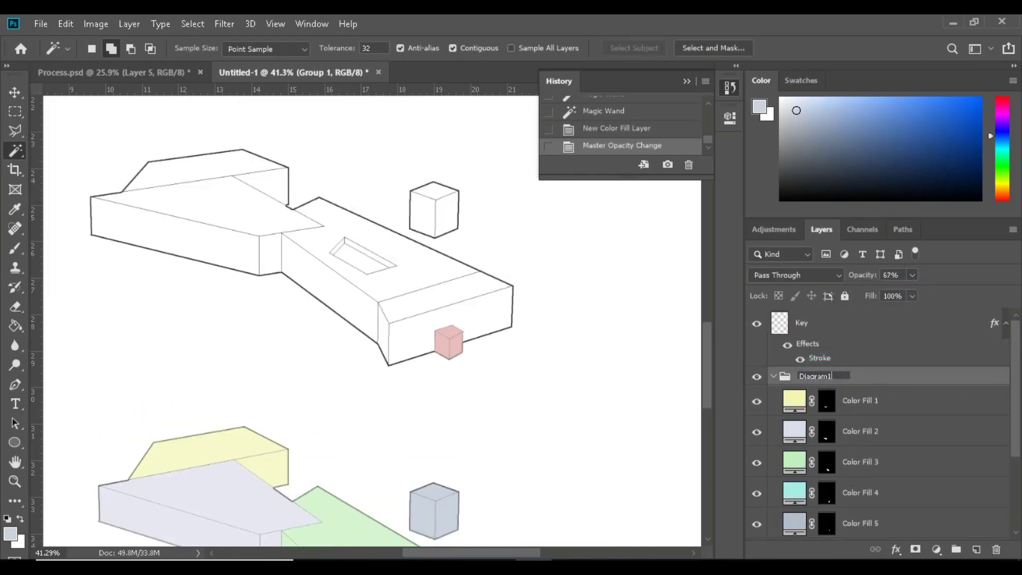
click(772, 377)
Fill the floor of the courtyard recess in the second-lowest diagram with a pale mint Solid Color layer made from the Diagrams line work
click(867, 430)
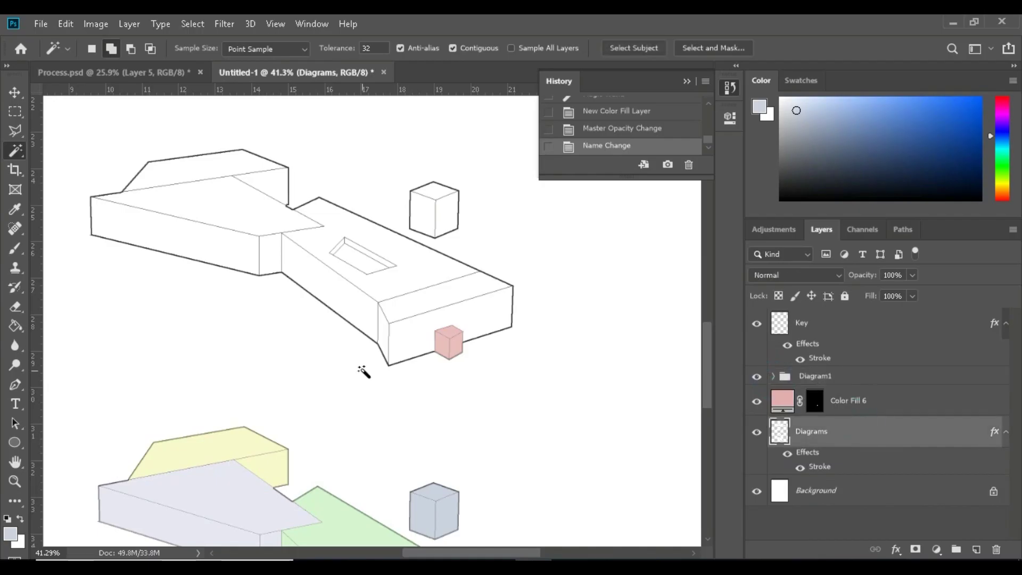
click(936, 550)
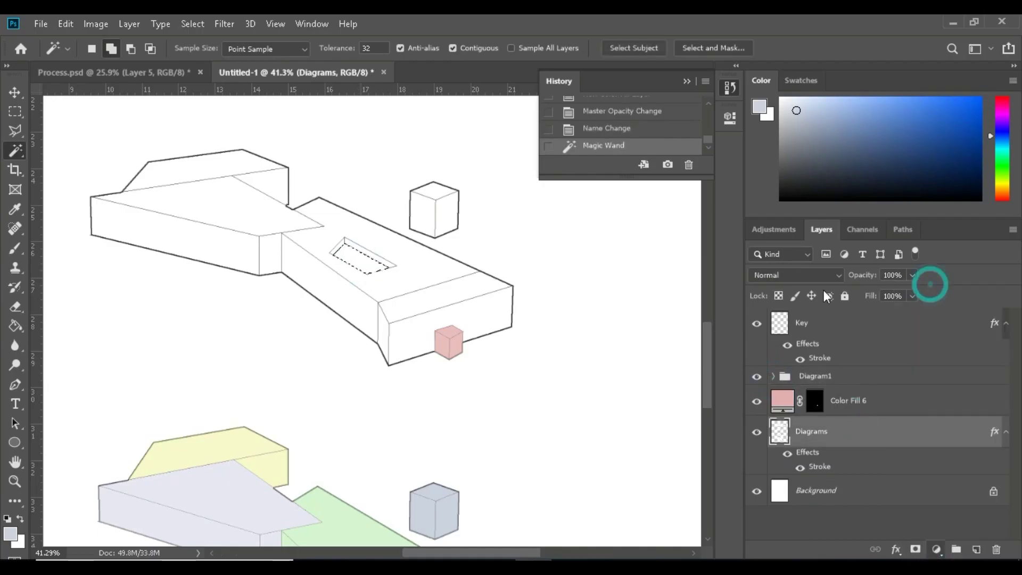
click(931, 287)
click(835, 401)
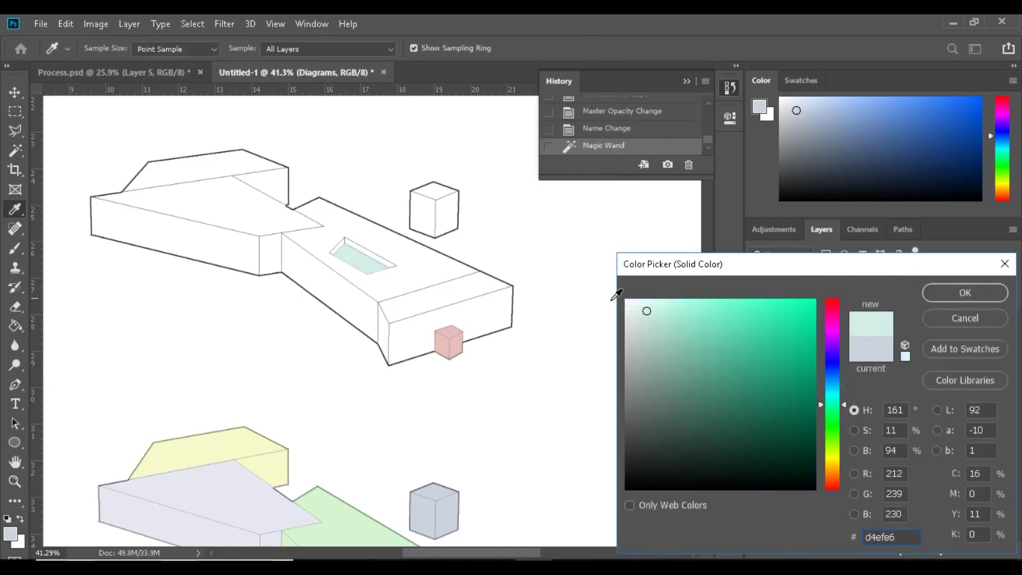
click(640, 309)
click(968, 293)
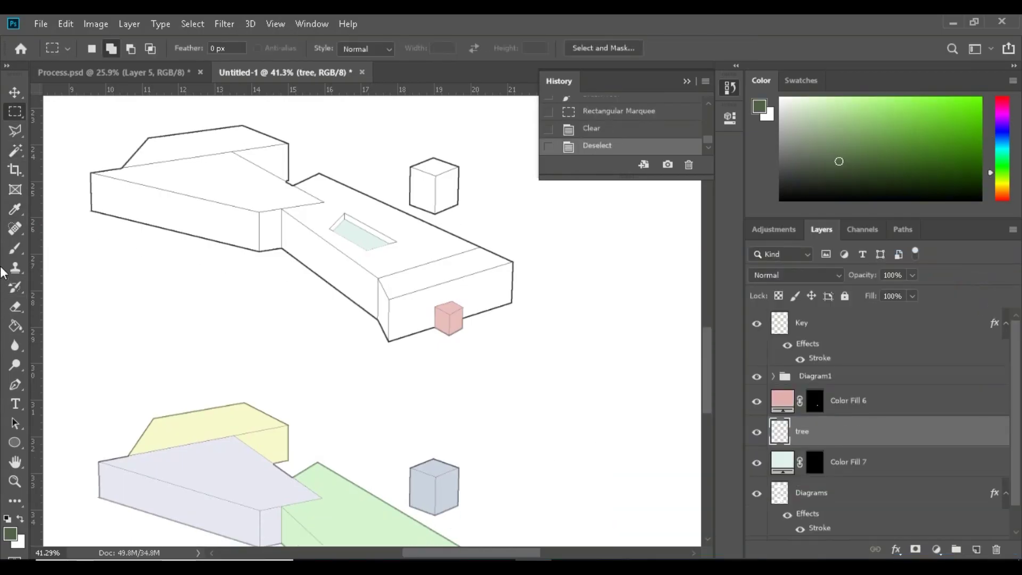
Paint green trees over the courtyard recess on the tree layer, using the 1016 px tree brush reduced to 149 px
click(15, 248)
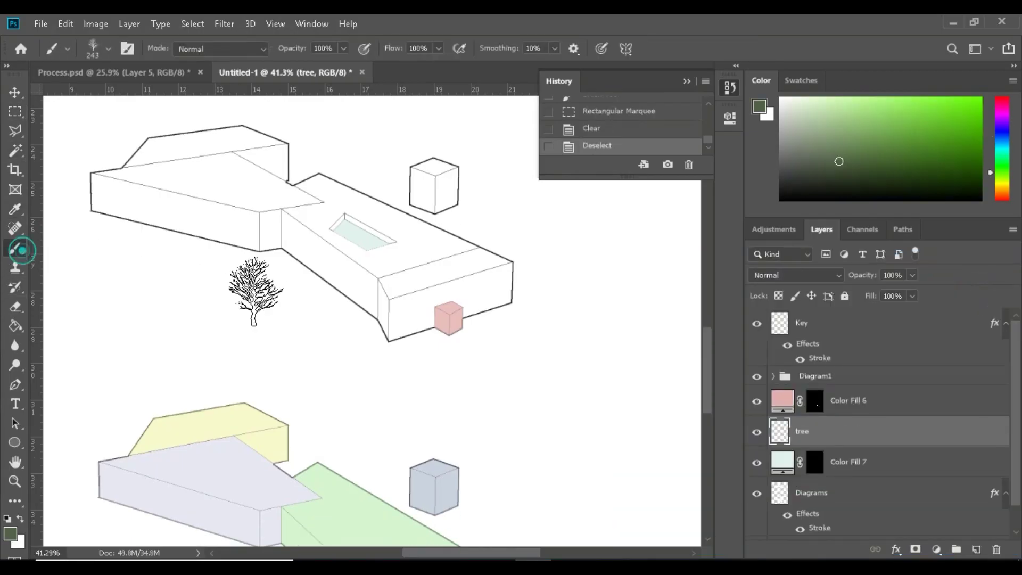
right_click(351, 290)
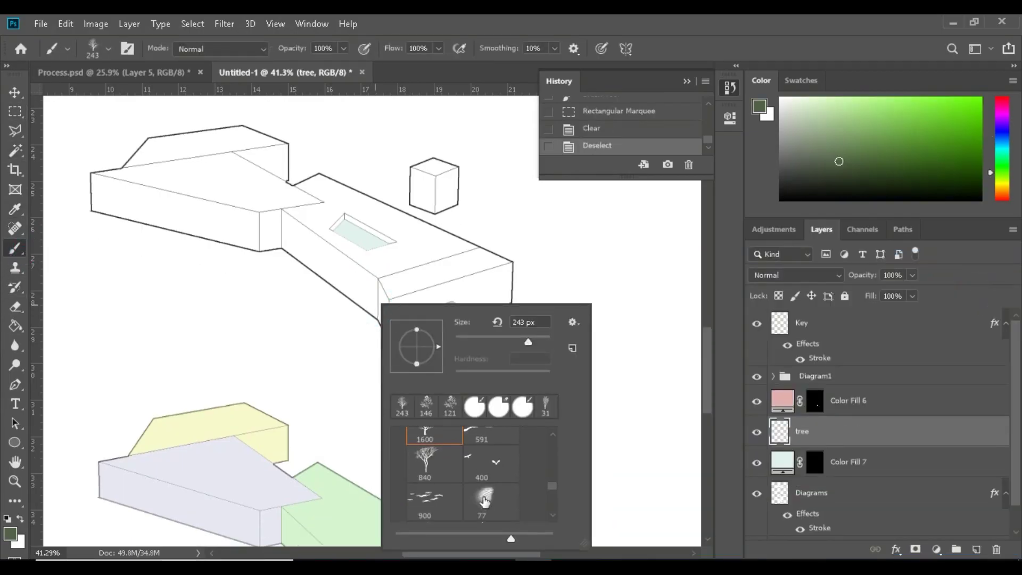
click(420, 462)
scroll(433, 479, up, 1)
click(472, 437)
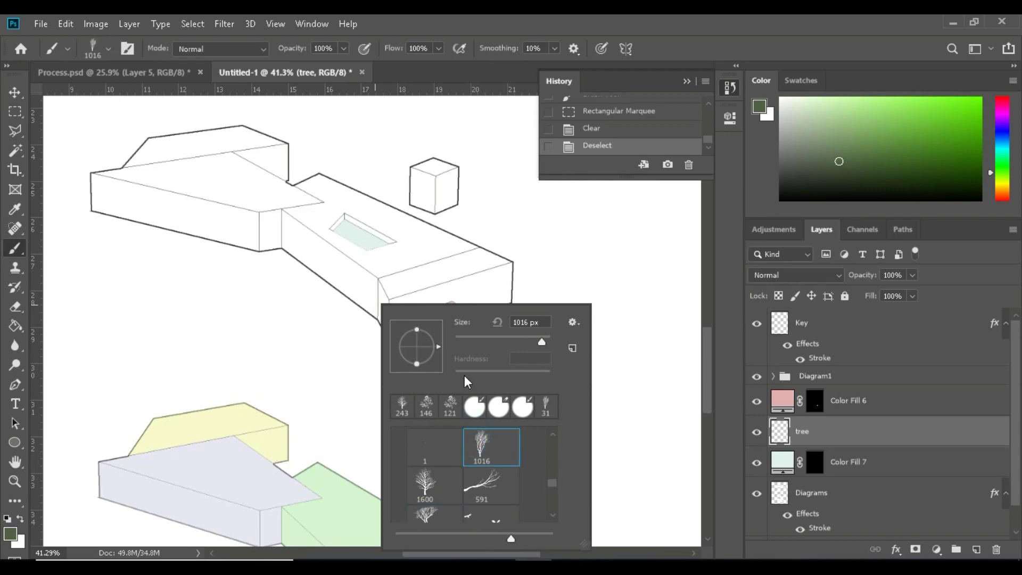
click(356, 246)
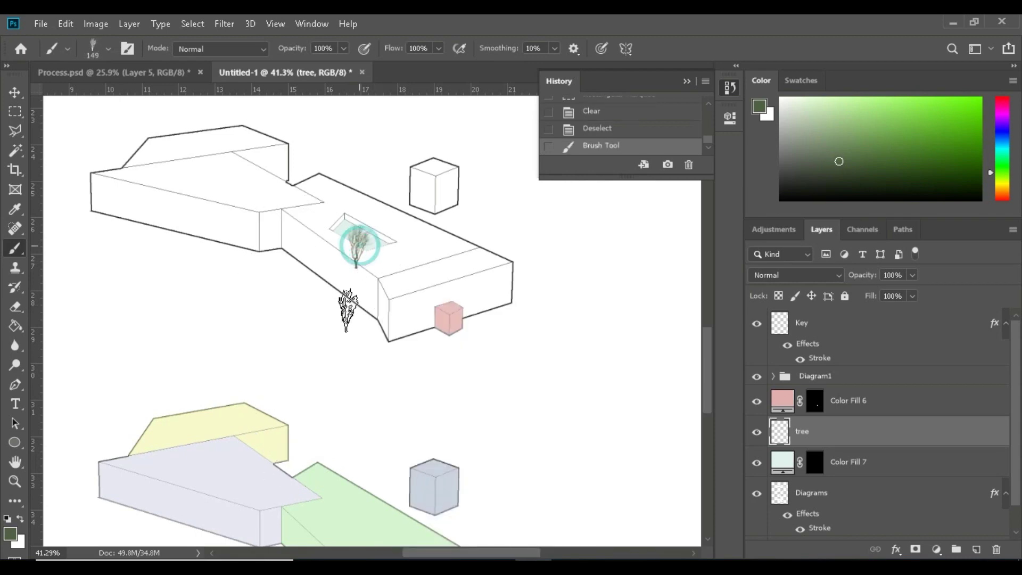
click(355, 250)
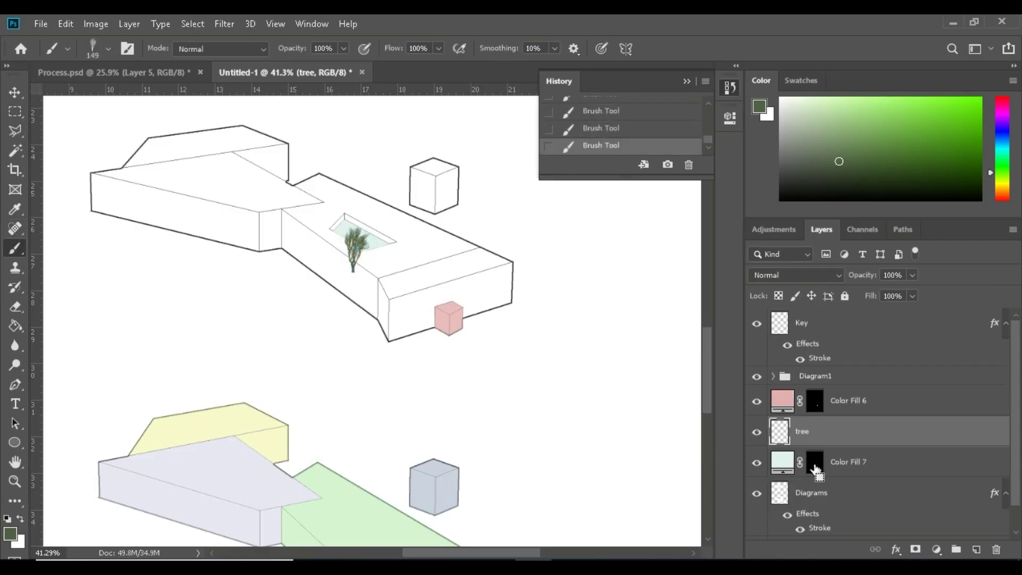
Mask the trees to the recess floor and group the tree layer with Color Fill 6 and Color Fill 7 as Diagram 2
click(914, 548)
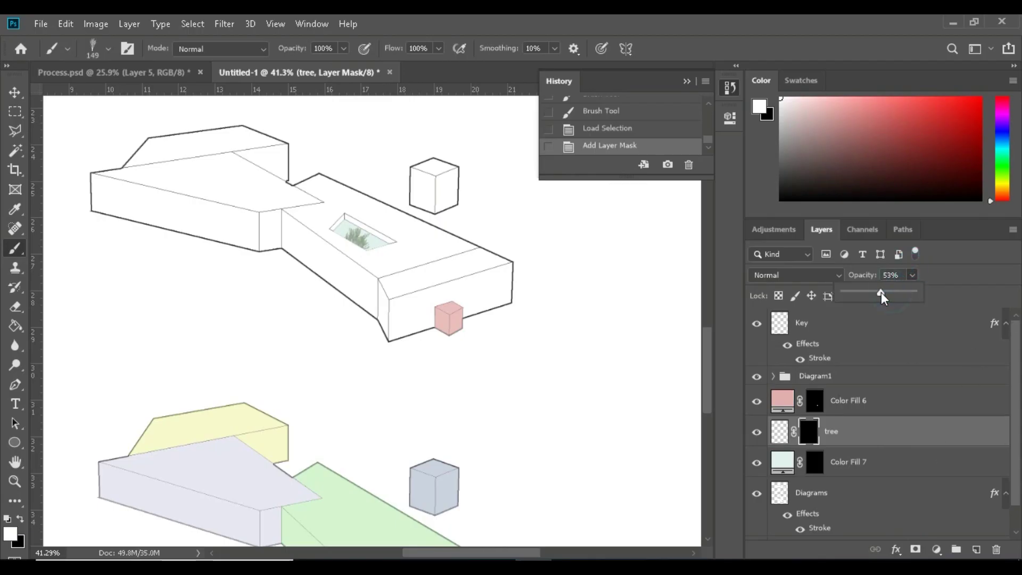
shift+click(862, 462)
shift+click(858, 399)
key(ctrl+g)
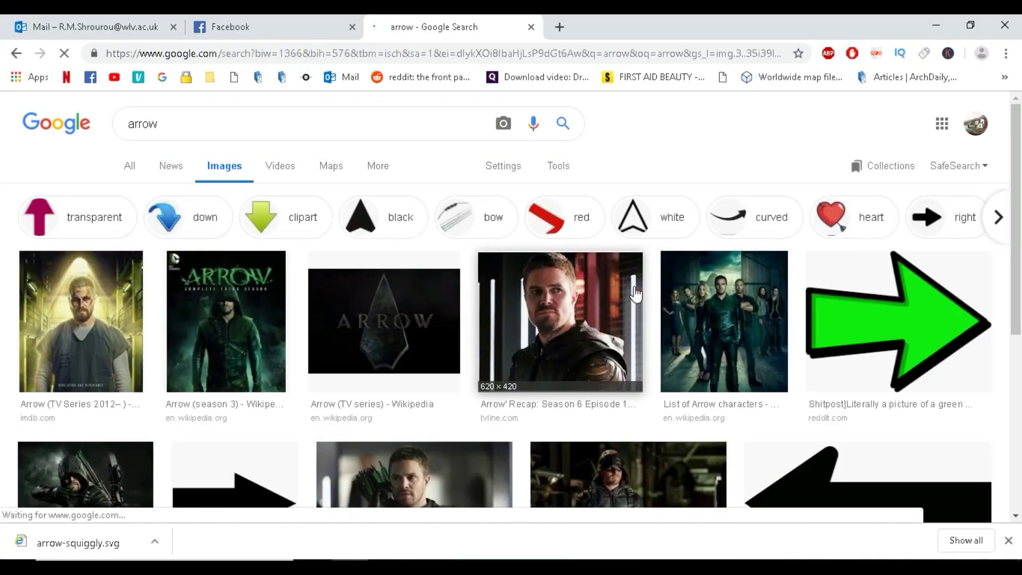
Switch to Chrome and save the curved black "Arrow 35 Icon" from the image results for "arrow"
scroll(686, 314, down, 10)
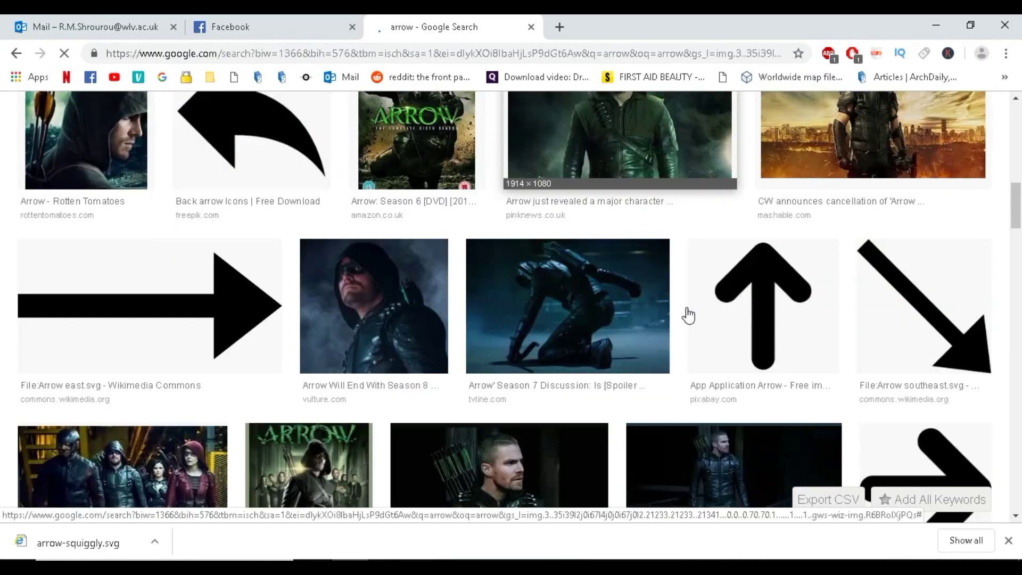
scroll(586, 317, up, 9)
scroll(134, 360, down, 4)
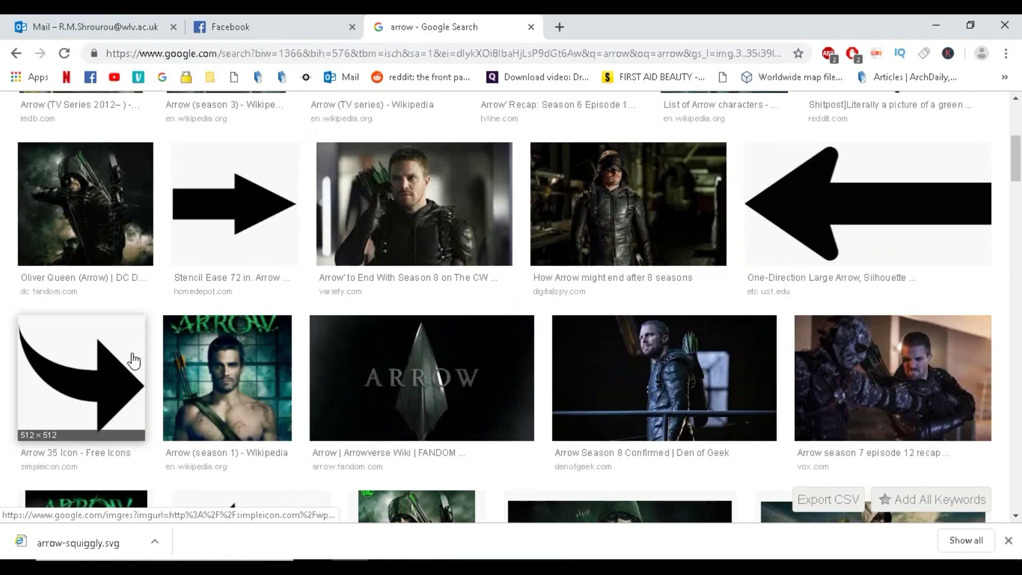
click(118, 378)
right_click(320, 310)
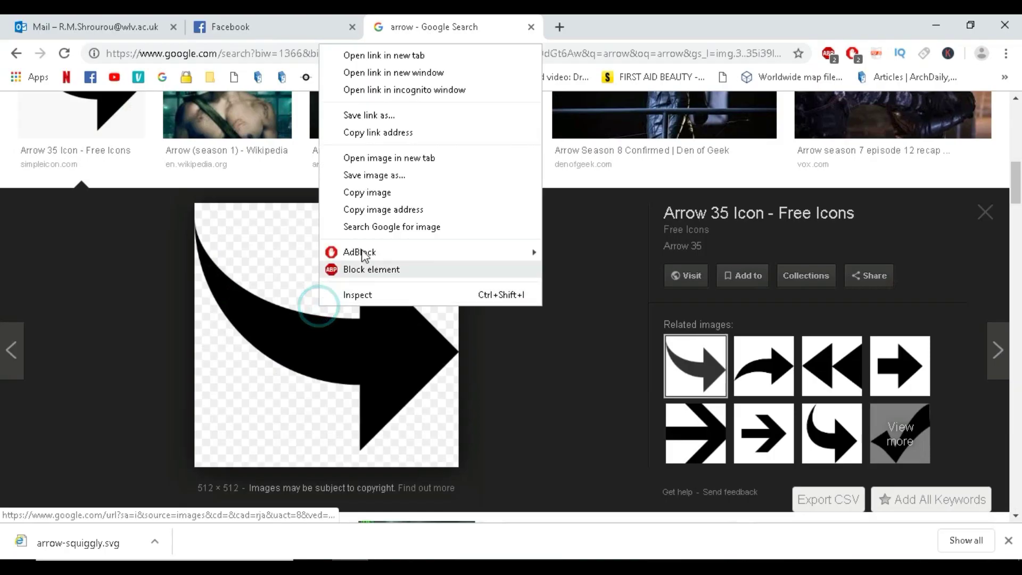
click(356, 176)
click(337, 341)
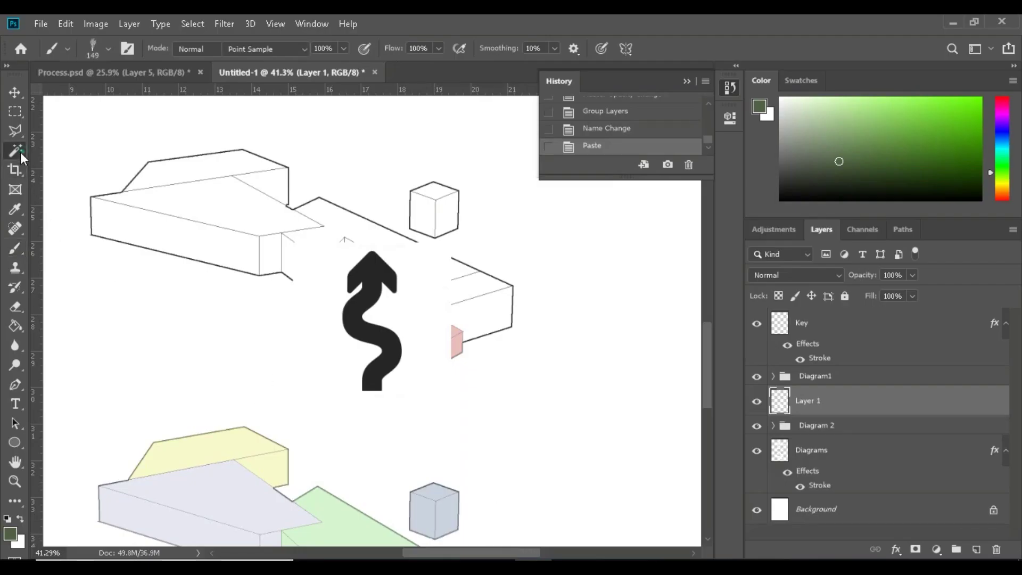
Delete the white background around the pasted squiggly arrow on Layer 1 using a Magic Wand selection
click(15, 150)
click(402, 332)
key(Delete)
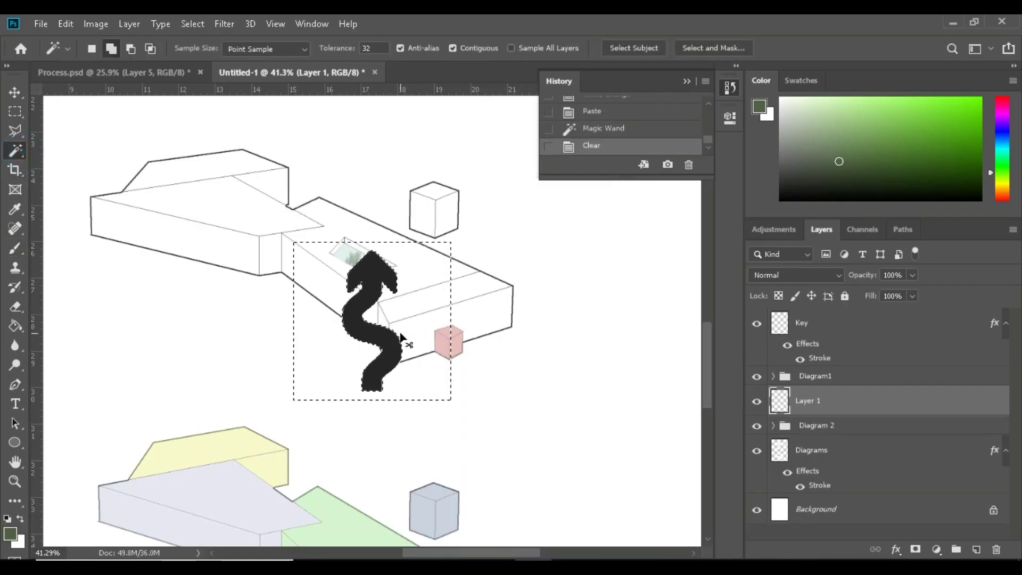
Apply a blue Color Overlay to the squiggly arrow on Layer 1
click(896, 550)
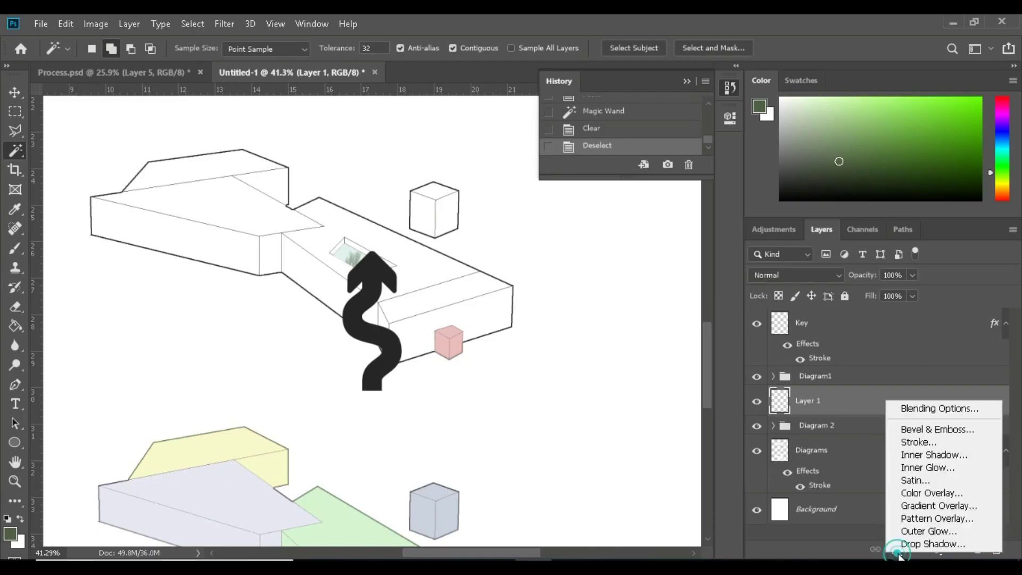
click(931, 493)
click(790, 225)
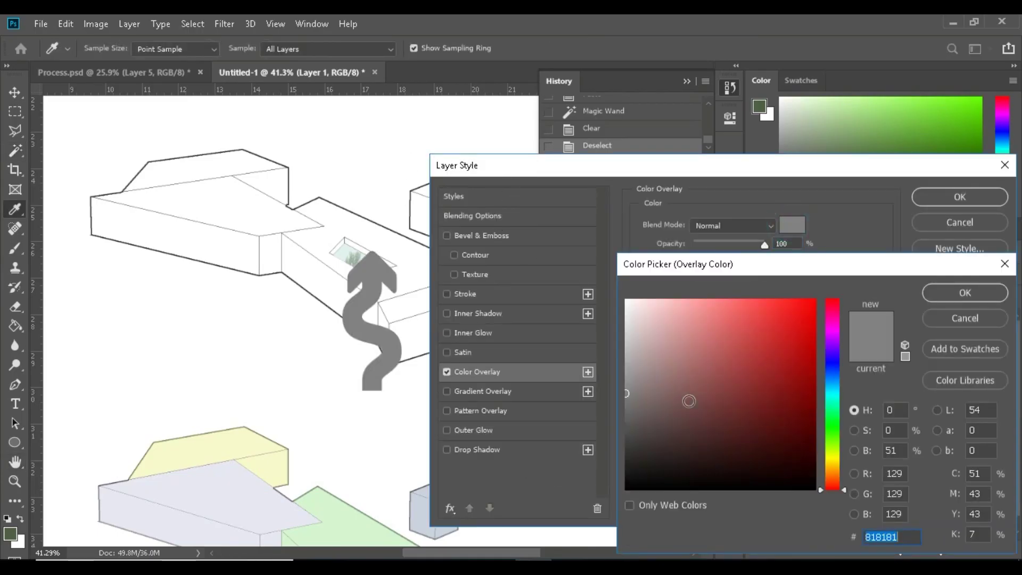
text(4436af)
drag(744, 351, 729, 340)
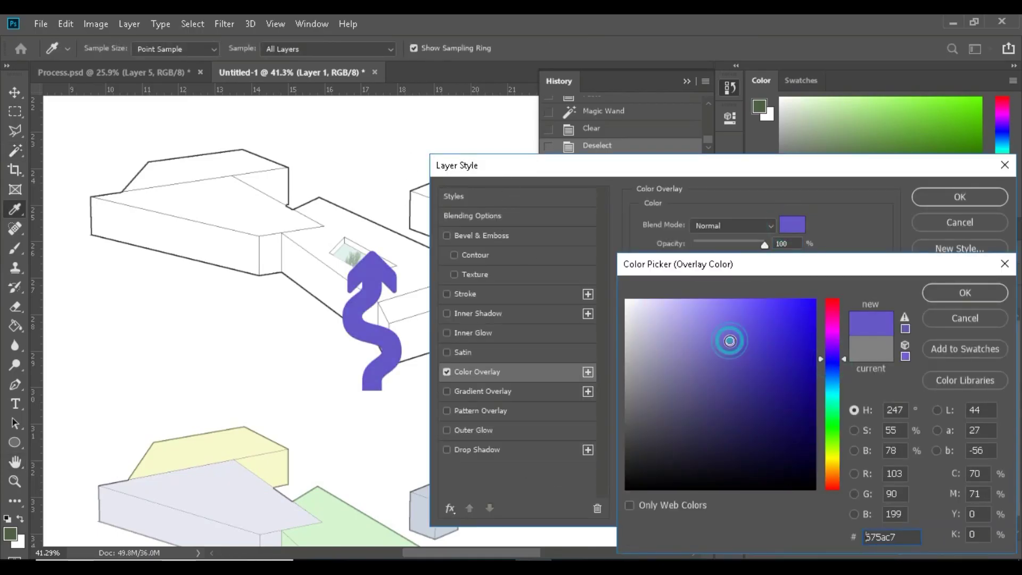
click(826, 376)
click(936, 291)
click(951, 197)
Scale down the blue squiggly arrow and place it so it rises from the courtyard recess
scroll(332, 196, up, 2)
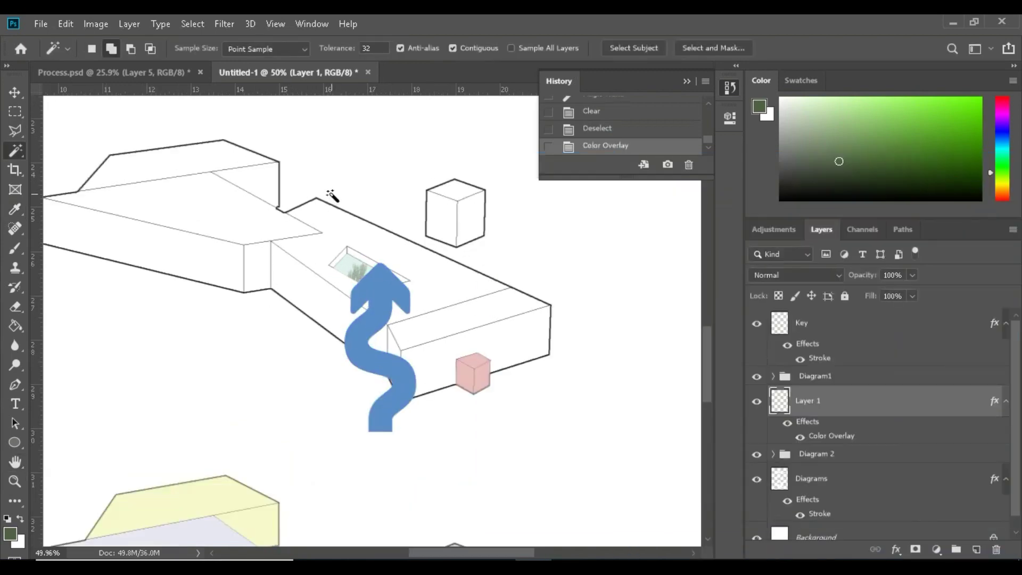
click(16, 93)
drag(369, 284, 343, 246)
key(ctrl+t)
click(717, 49)
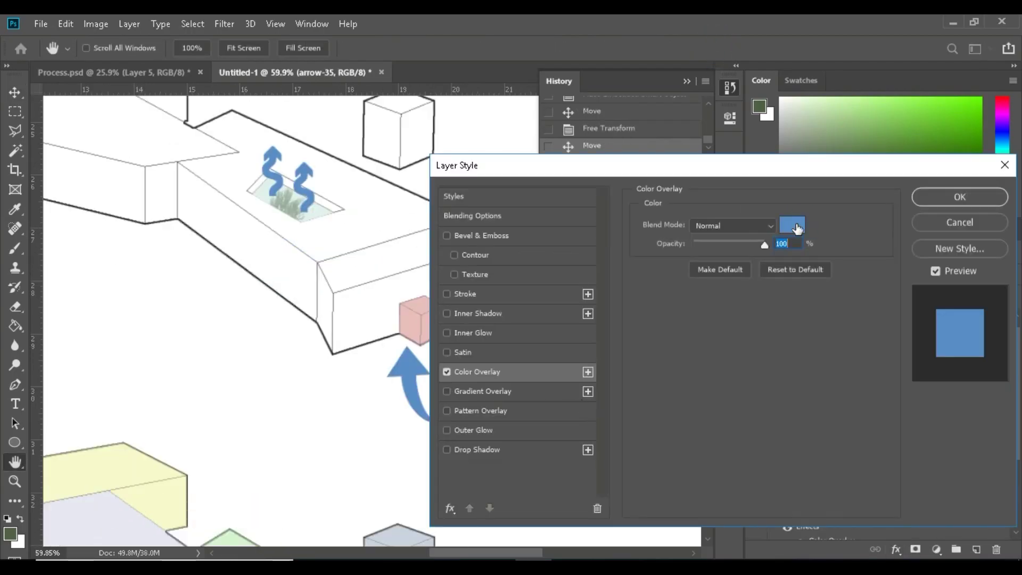
Change the Color Overlay of the curved arrow beside the small cube to red c75a5a
drag(833, 318, 878, 269)
click(770, 333)
click(298, 181)
drag(832, 314, 832, 299)
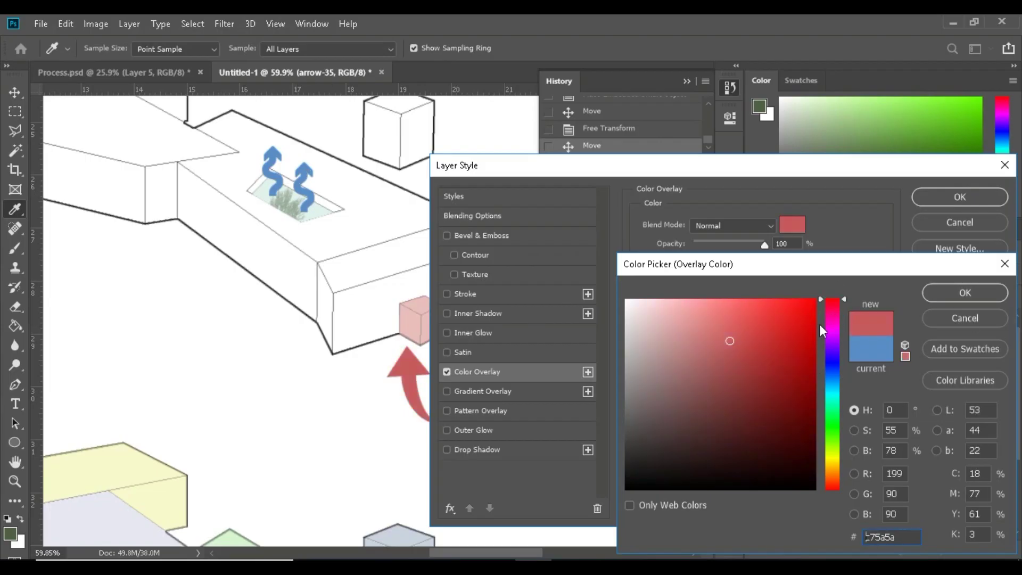
click(984, 293)
key(Return)
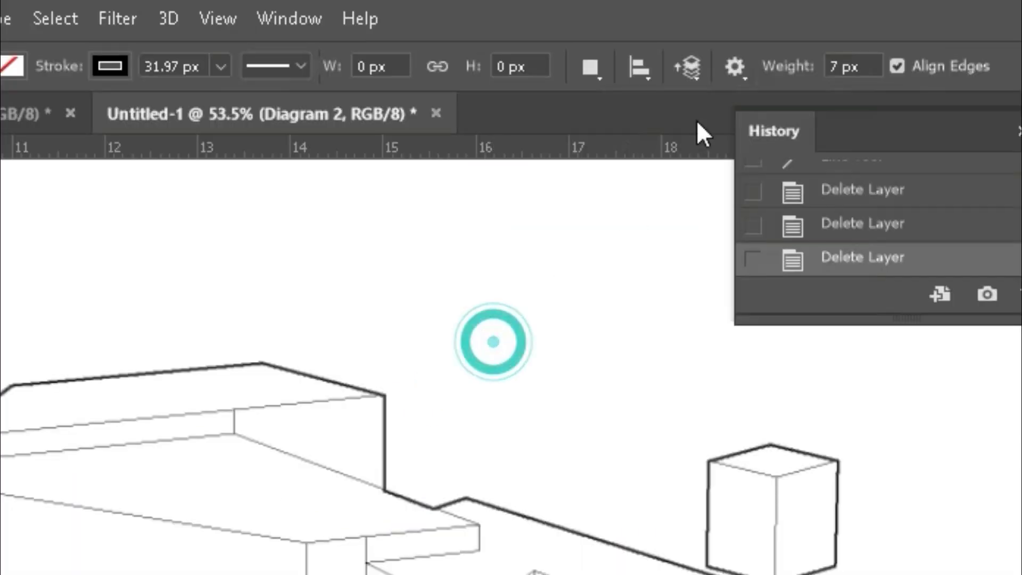
Configure the Line tool with arrowheads at both start and end and a weight of 5 px
click(733, 68)
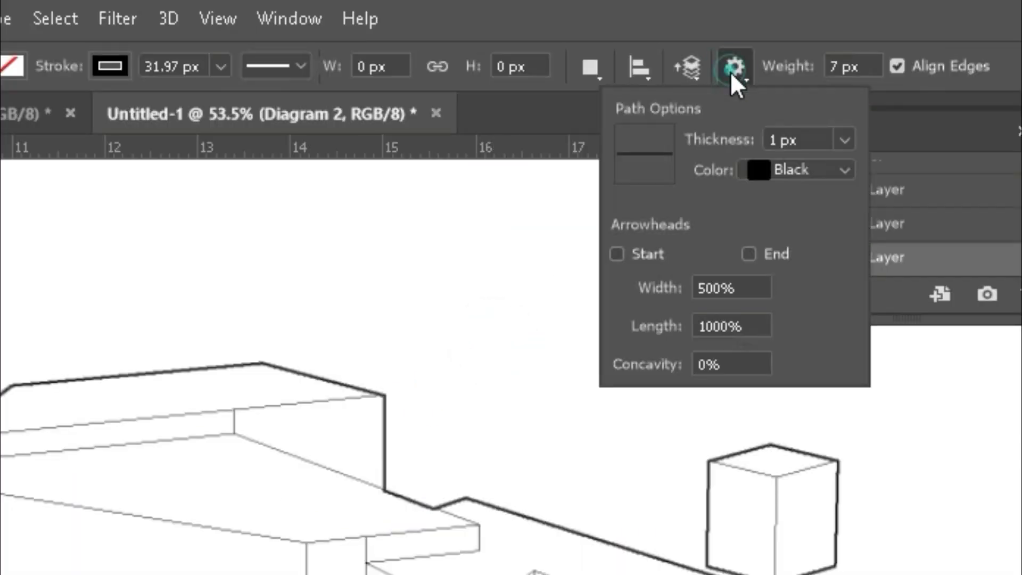
click(615, 254)
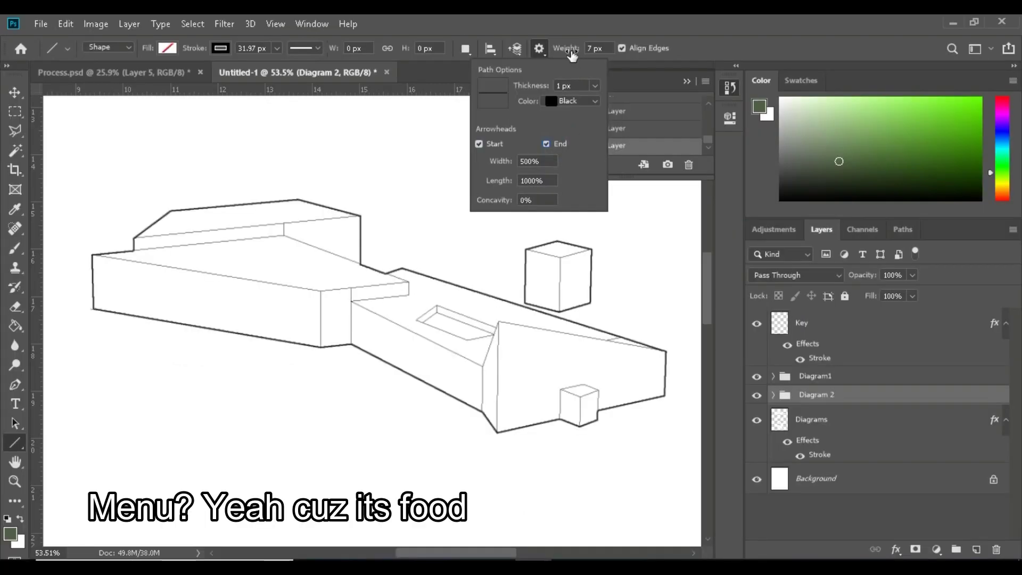
click(567, 49)
text(5)
click(317, 49)
click(317, 49)
Draw three vertical double-headed arrows on the second diagram from the top, about 148 px, 271 px and 1.13 cm long, along the volumes' heights
drag(345, 307, 345, 288)
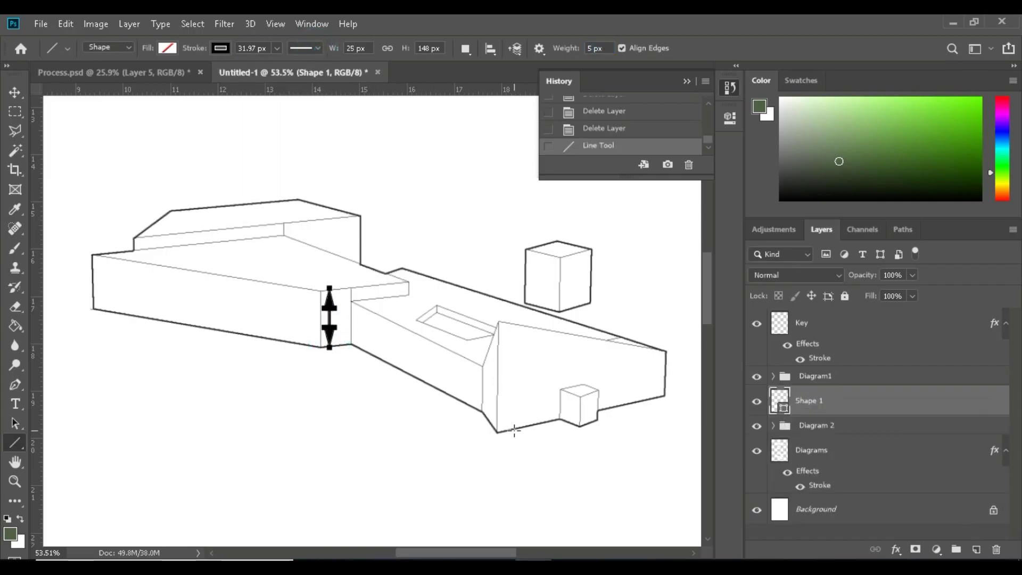
drag(531, 362, 539, 322)
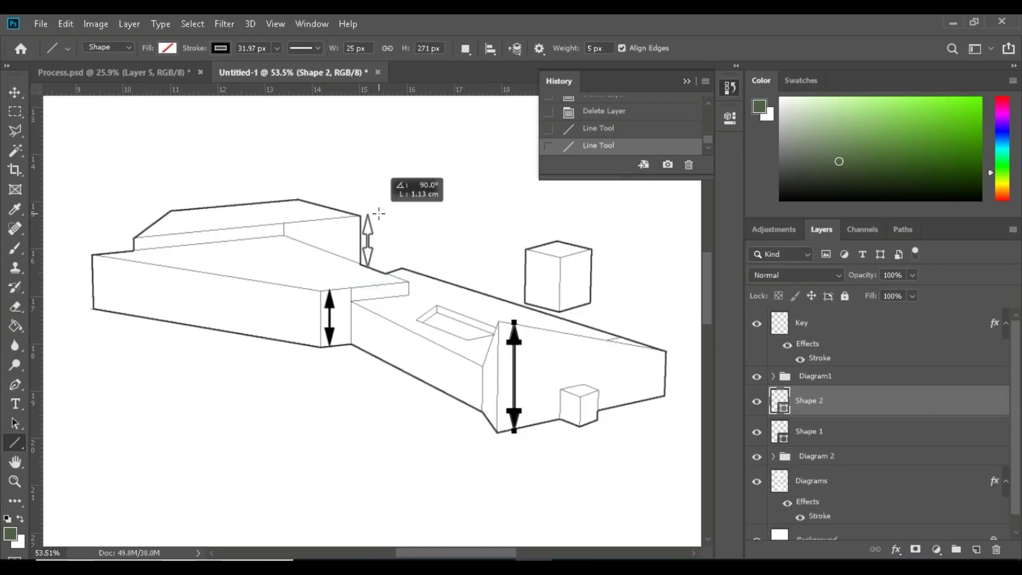
drag(378, 213, 379, 213)
key(v)
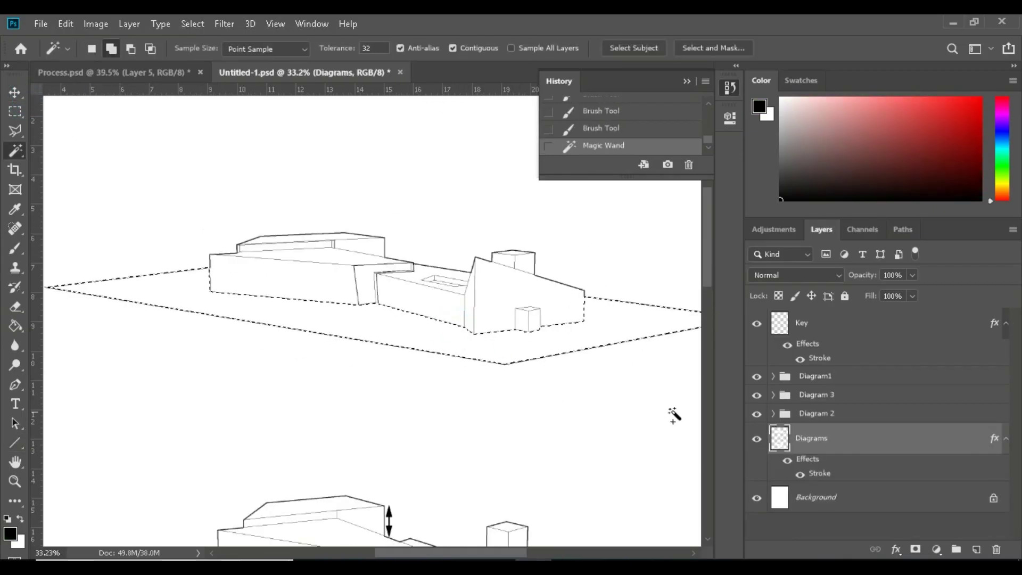
Fill the selected ground plane of the top diagram with a light grey Solid Color layer, ebebeb
click(936, 549)
click(955, 294)
click(626, 311)
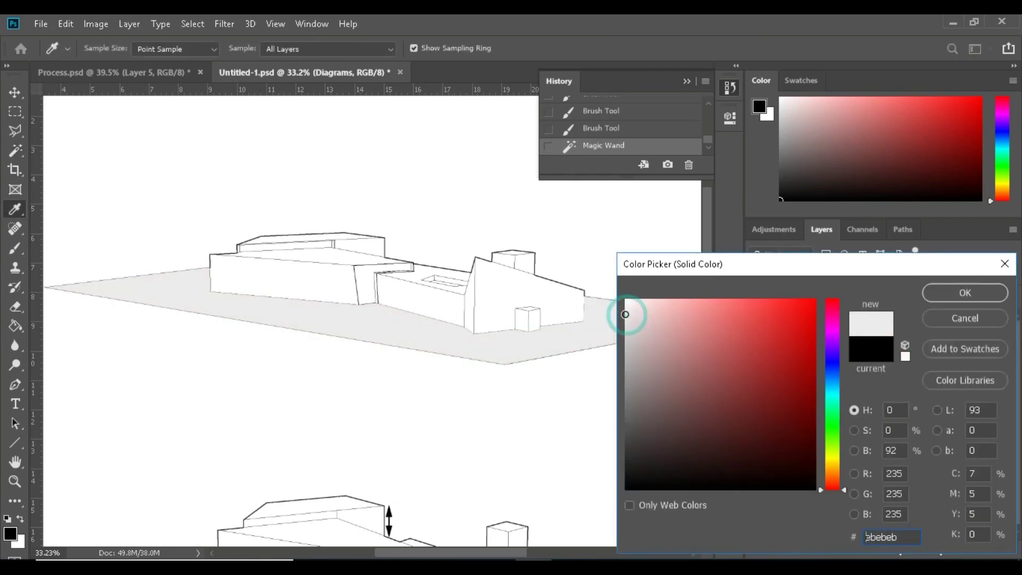
click(979, 293)
Fill the selected faces of the rear cube in the top diagram with a Pattern layer using the light grey textured pattern
scroll(473, 274, up, 5)
ctrl+click(779, 469)
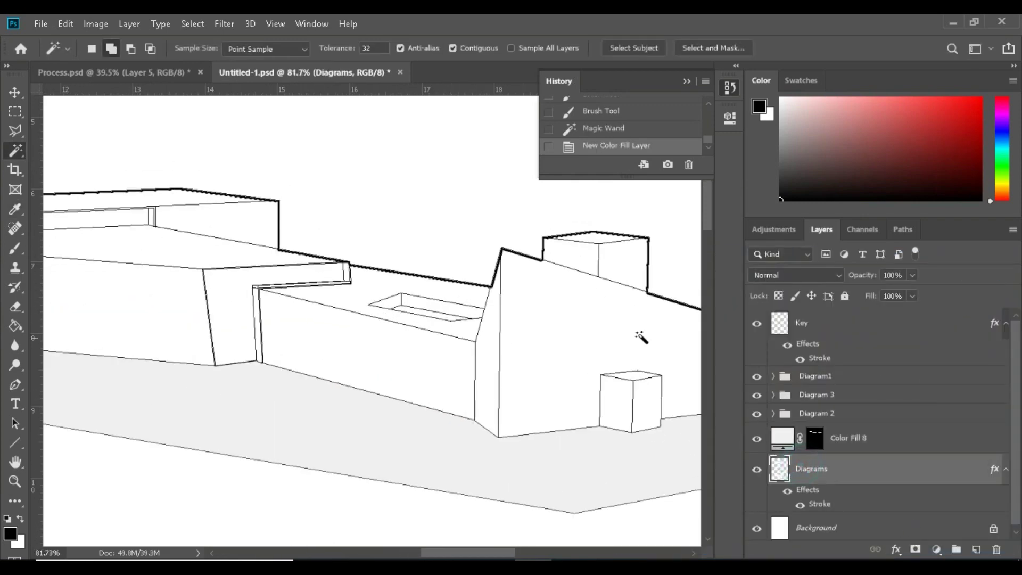
click(936, 549)
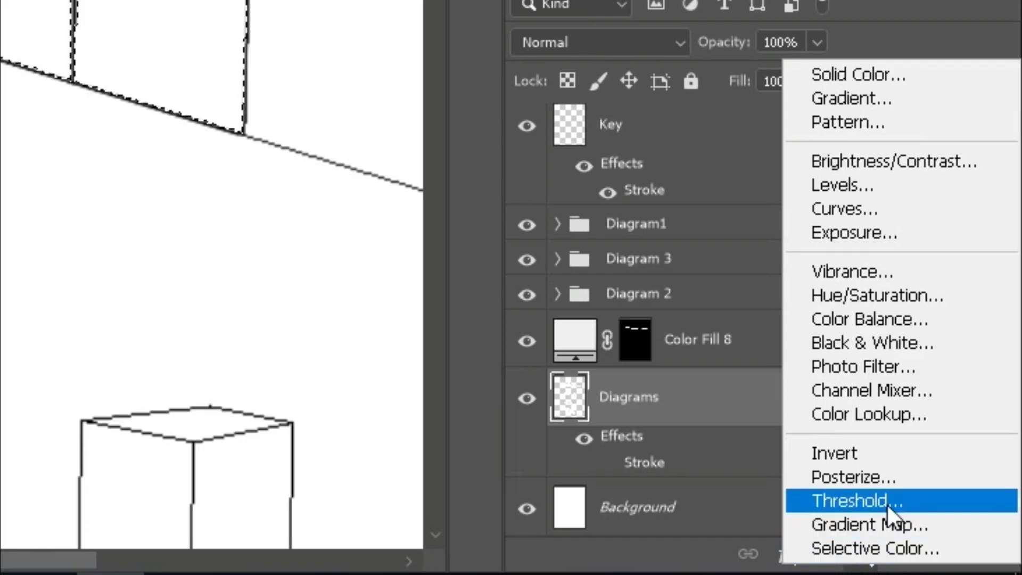
click(867, 130)
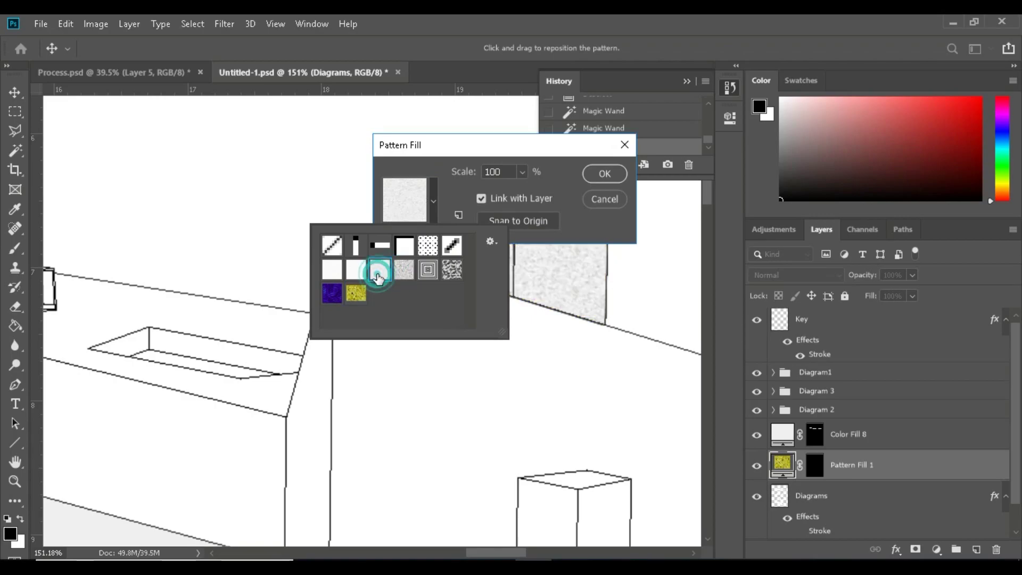
click(520, 174)
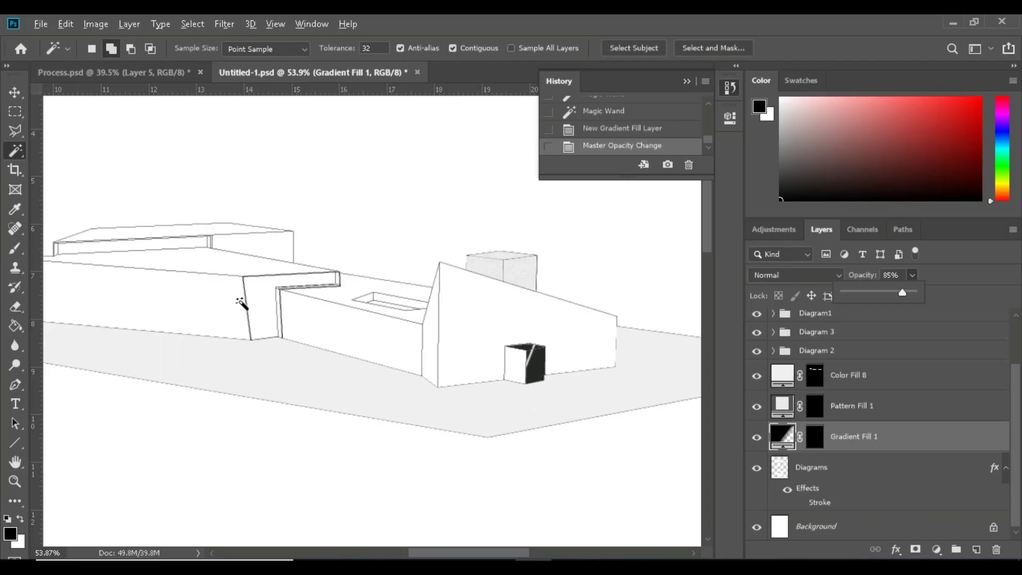
Select the thin edge faces of the long front volume and the skylight recess of the low volume on the Diagrams layer
scroll(268, 298, up, 4)
click(844, 478)
scroll(476, 255, up, 2)
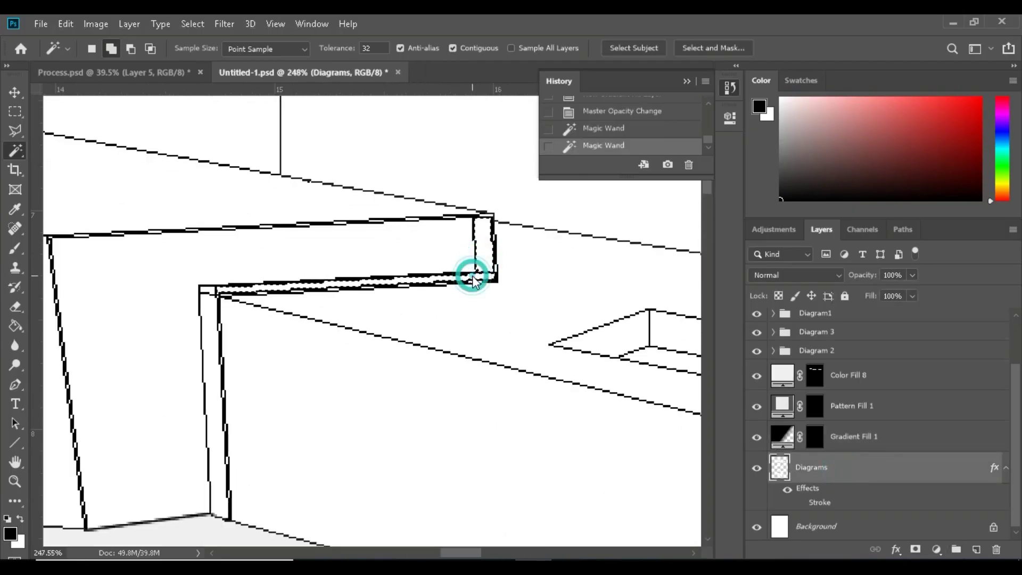
click(208, 318)
scroll(209, 319, down, 4)
click(494, 326)
scroll(577, 429, down, 4)
Add the rear volume's thin edge faces to the selection and fill it with a dark grey Solid Color layer
scroll(251, 271, up, 7)
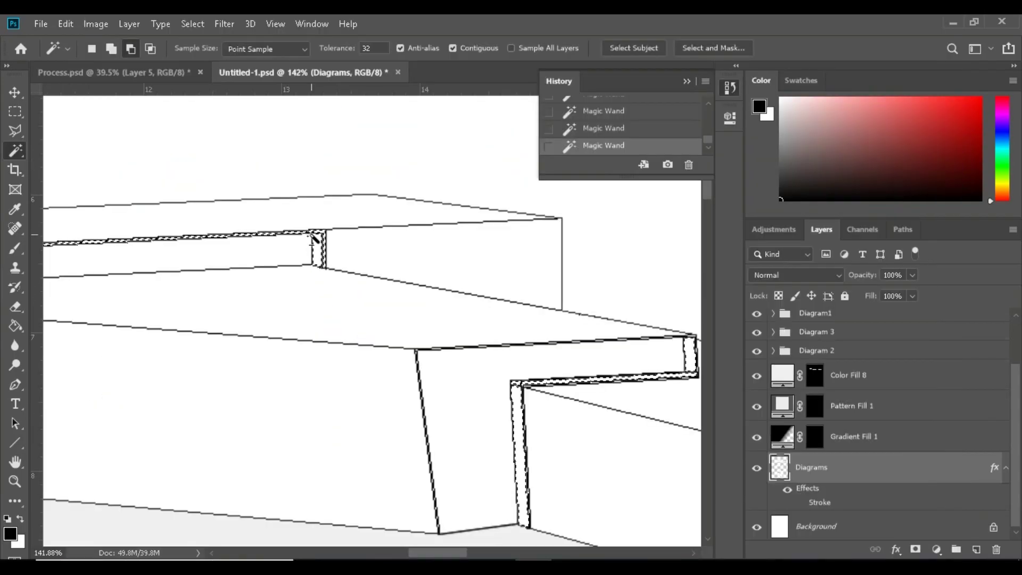
scroll(404, 292, down, 3)
scroll(187, 288, up, 3)
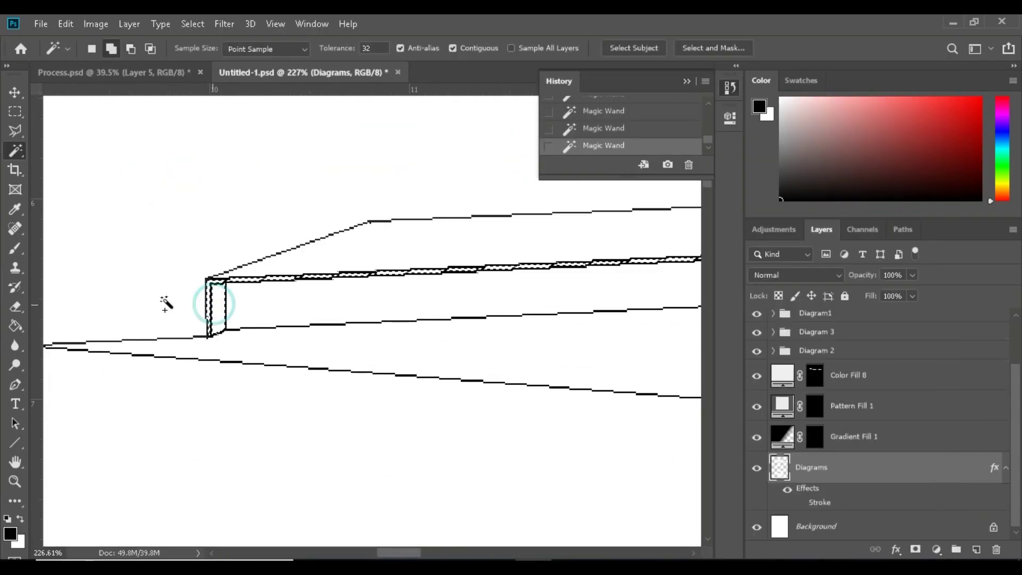
scroll(137, 289, down, 3)
click(936, 549)
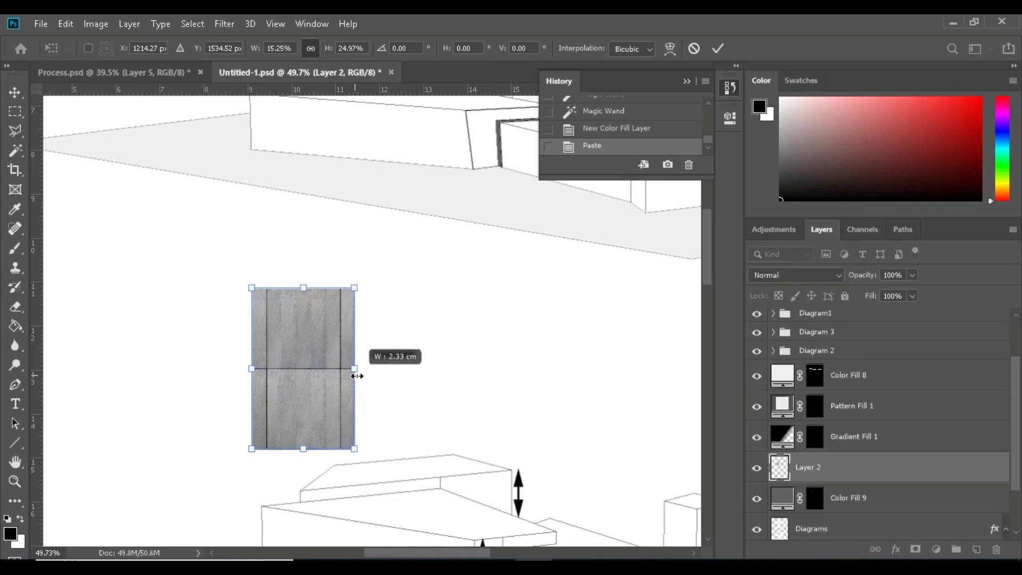
Scale, tilt and position the pasted metal panel texture over the long front wall of the top diagram
drag(362, 287, 319, 274)
scroll(426, 233, up, 3)
drag(357, 146, 354, 125)
drag(302, 303, 312, 314)
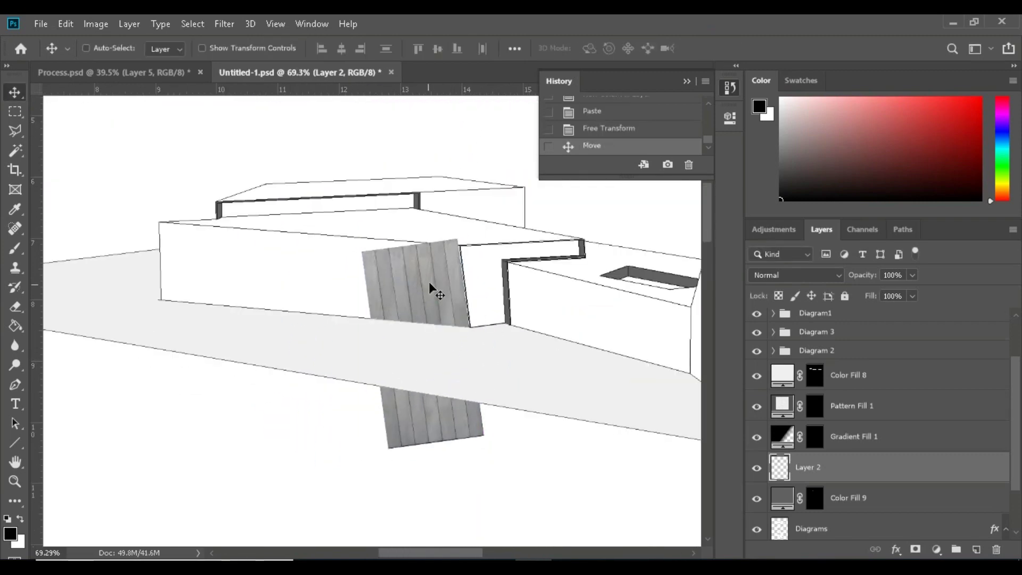
Duplicate the panel texture twice along the long front wall and group the three pieces
key(ctrl+j)
drag(428, 302, 238, 254)
key(ctrl+j)
scroll(826, 475, down, 2)
ctrl+click(826, 441)
ctrl+click(823, 473)
key(ctrl+g)
Stretch the grouped panel texture over the long wall, merge it into one layer and name it metal
key(ctrl+t)
drag(166, 213, 143, 183)
drag(387, 297, 392, 326)
drag(317, 212, 317, 183)
click(717, 48)
right_click(814, 410)
click(867, 494)
text(metal)
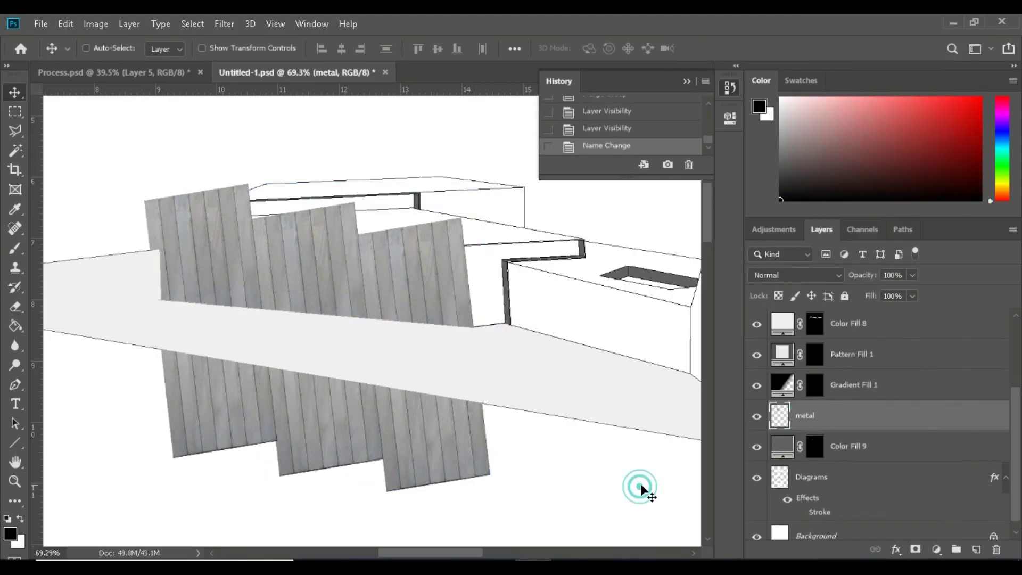
Duplicate the metal layer, move the copy over the low front volume and transform it to the wall's slope
key(ctrl+j)
drag(410, 372, 550, 374)
key(ctrl+t)
drag(664, 213, 672, 224)
drag(540, 274, 538, 267)
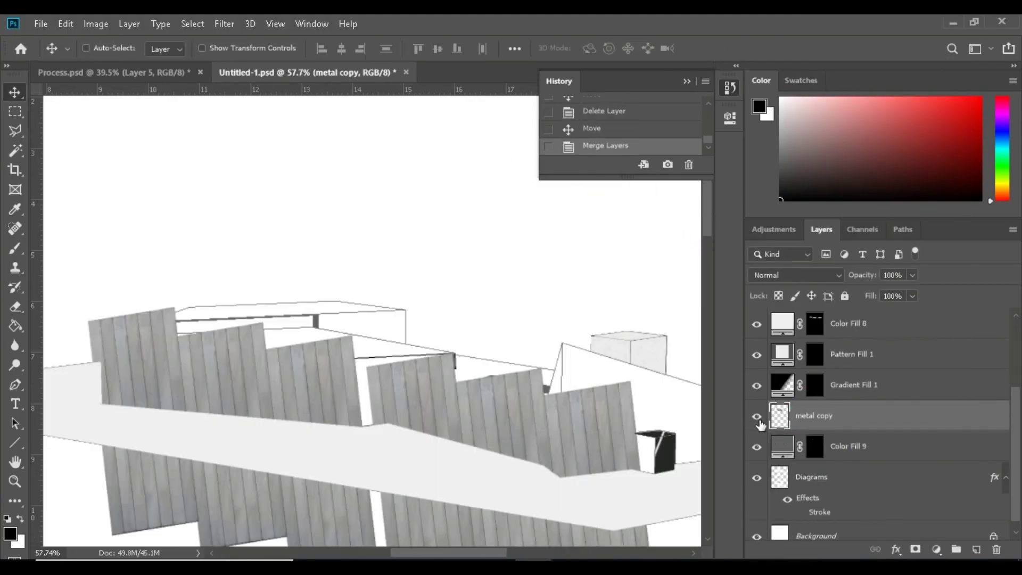
Select the wall faces on the Diagrams layer and mask the metal copy layer to them
click(756, 417)
click(787, 479)
click(16, 150)
click(508, 420)
click(841, 446)
click(825, 416)
click(916, 549)
click(756, 416)
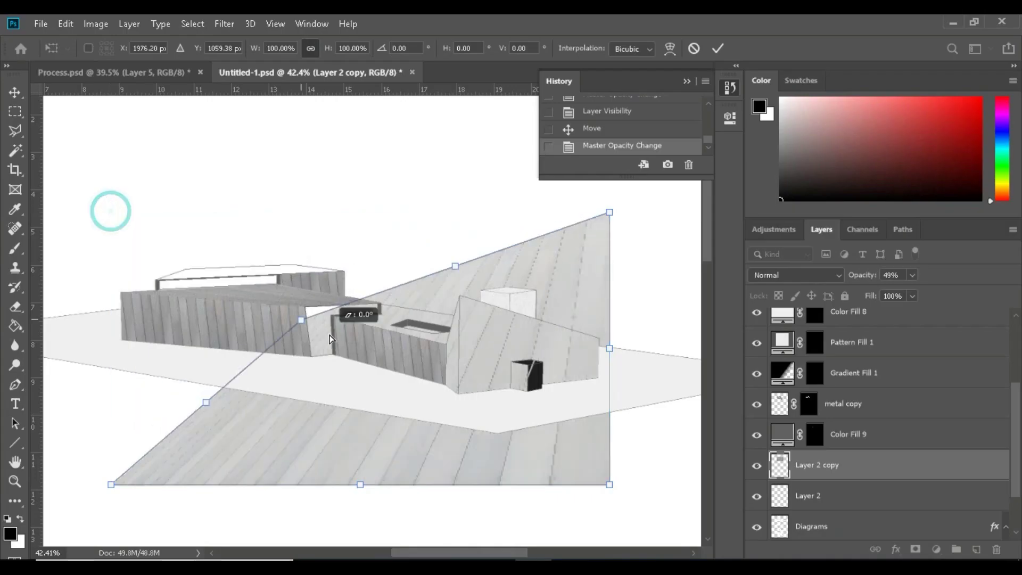
Distort the Layer 2 copy panel texture onto the low front volume's roof and mask it to that roof face
drag(314, 327, 358, 305)
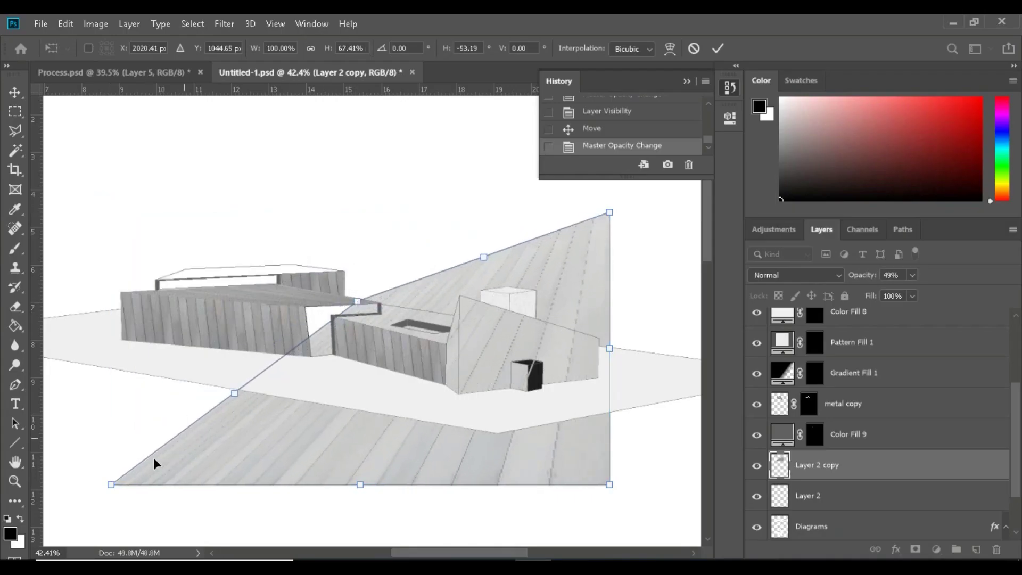
drag(124, 473, 370, 308)
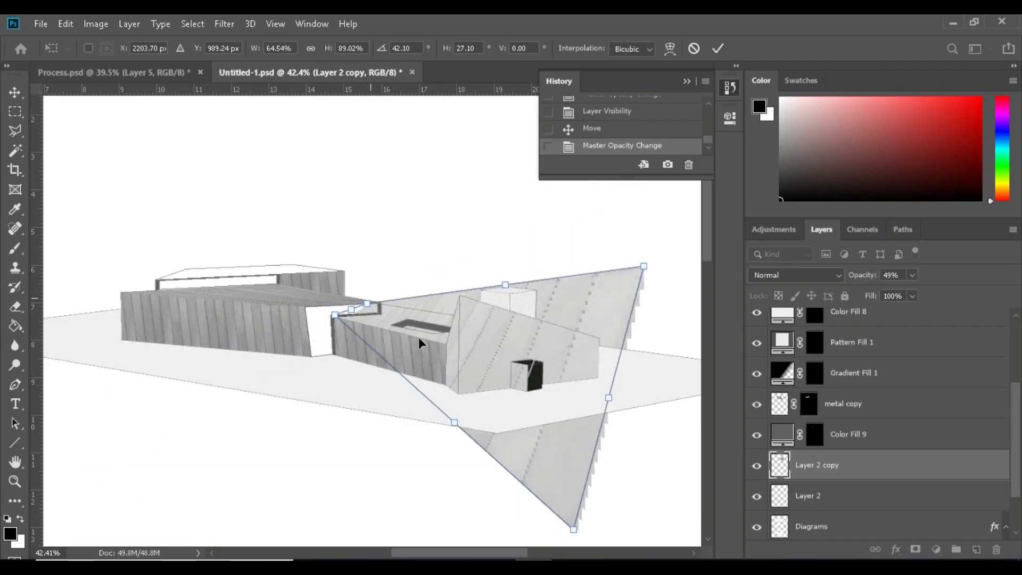
drag(571, 527, 449, 348)
drag(644, 267, 534, 330)
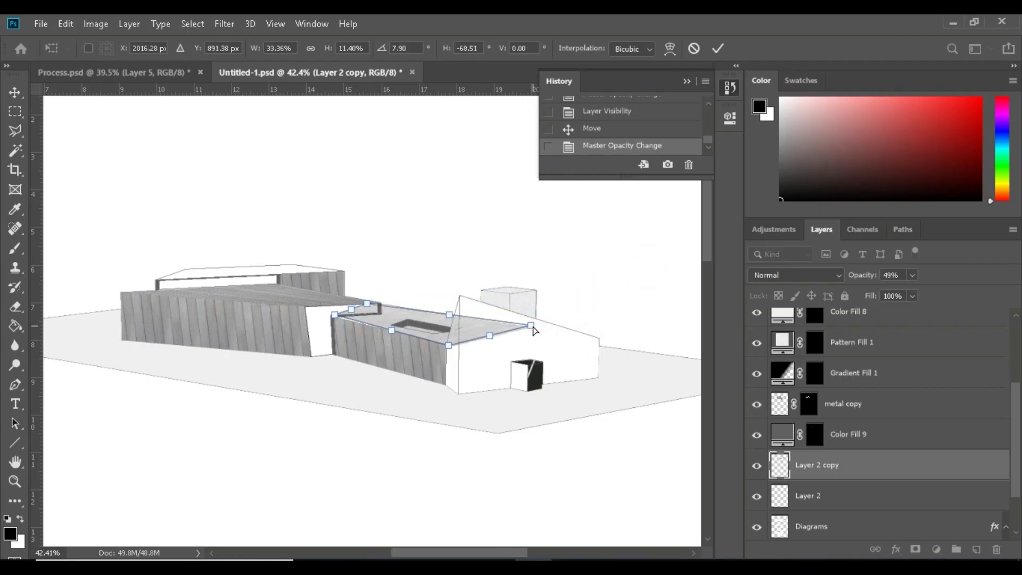
scroll(409, 329, up, 6)
scroll(431, 383, down, 3)
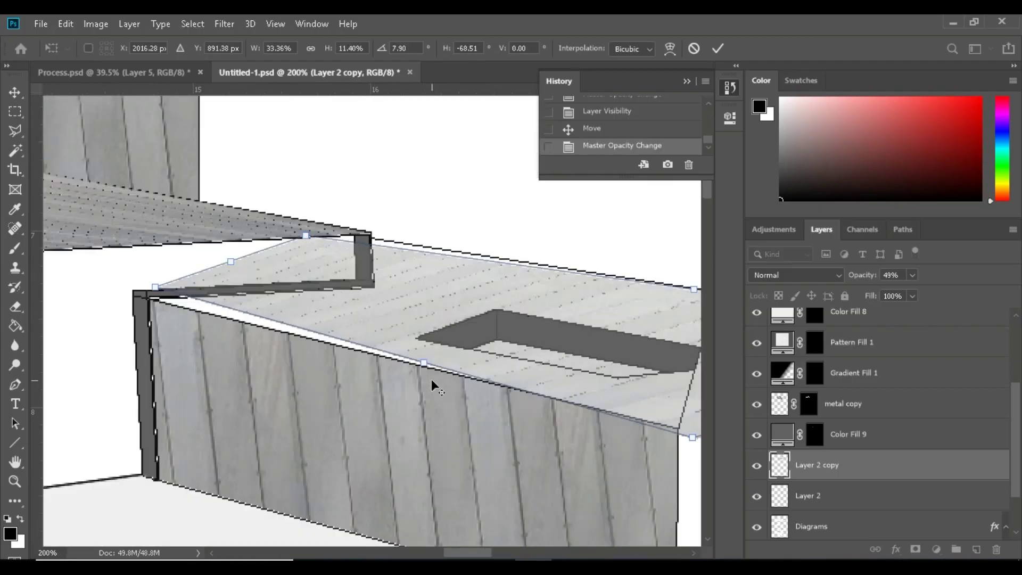
scroll(353, 366, up, 2)
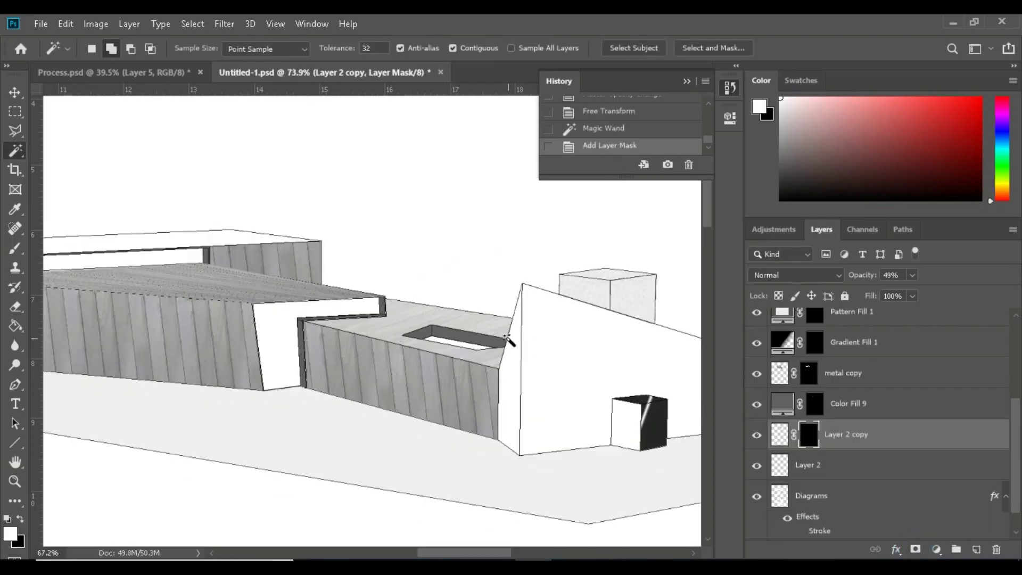
scroll(578, 336, down, 2)
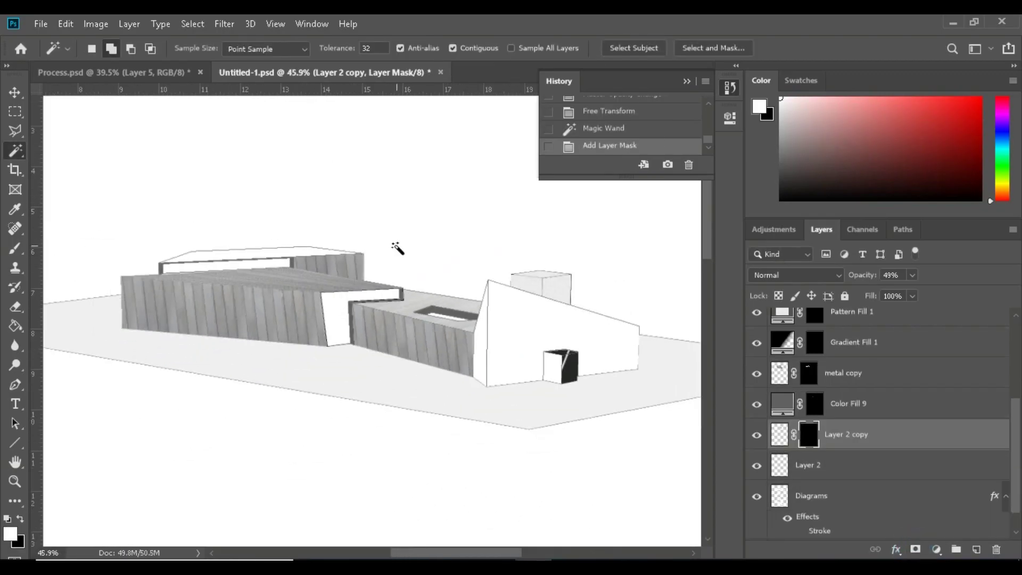
drag(950, 294, 952, 294)
Switch to Chrome and search Google Images for Daniel Libeskind's military history museum
scroll(50, 153, up, 4)
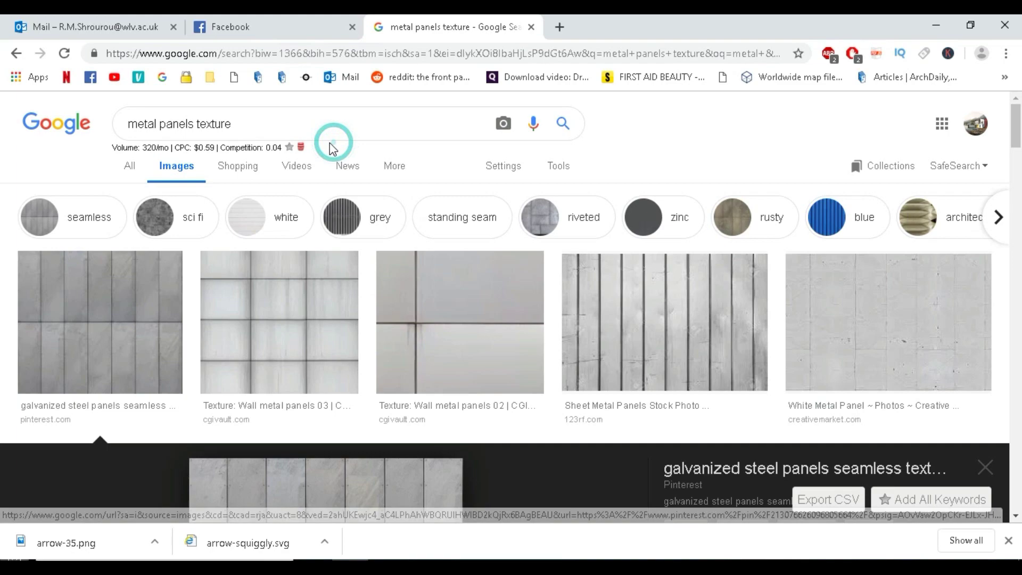
triple_click(331, 130)
text(daniel libeskind milit)
key(Down)
key(Return)
scroll(308, 383, down, 2)
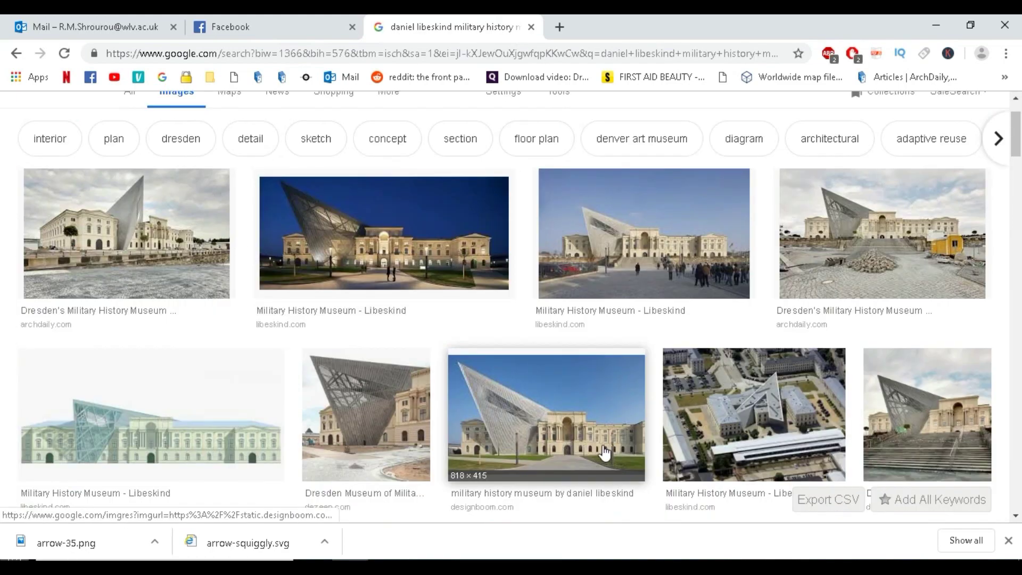
Open the thelocal.de photo of Dresden's Military History Museum from the related images and copy it
click(596, 402)
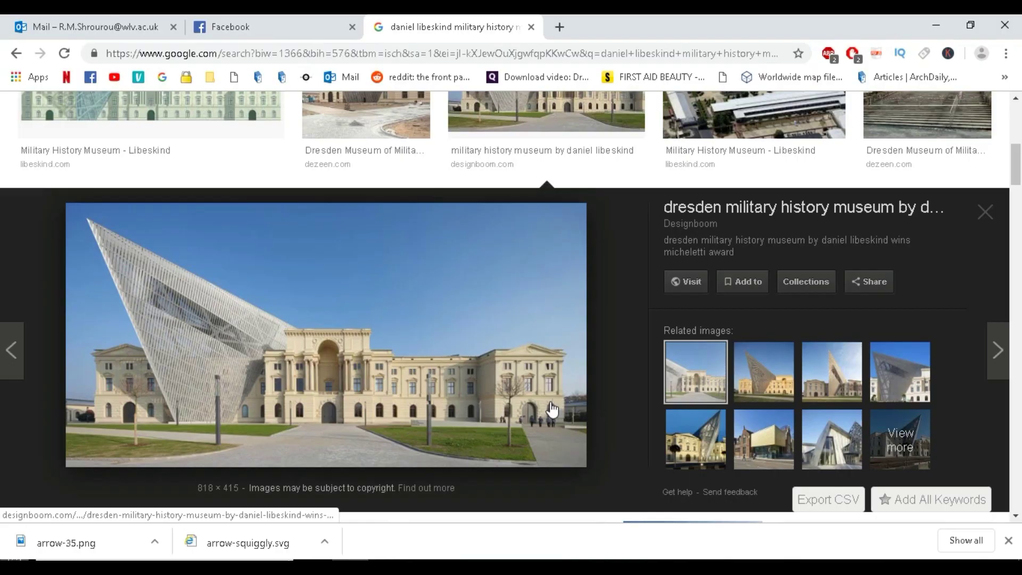
click(900, 372)
scroll(386, 410, up, 4)
scroll(386, 410, down, 1)
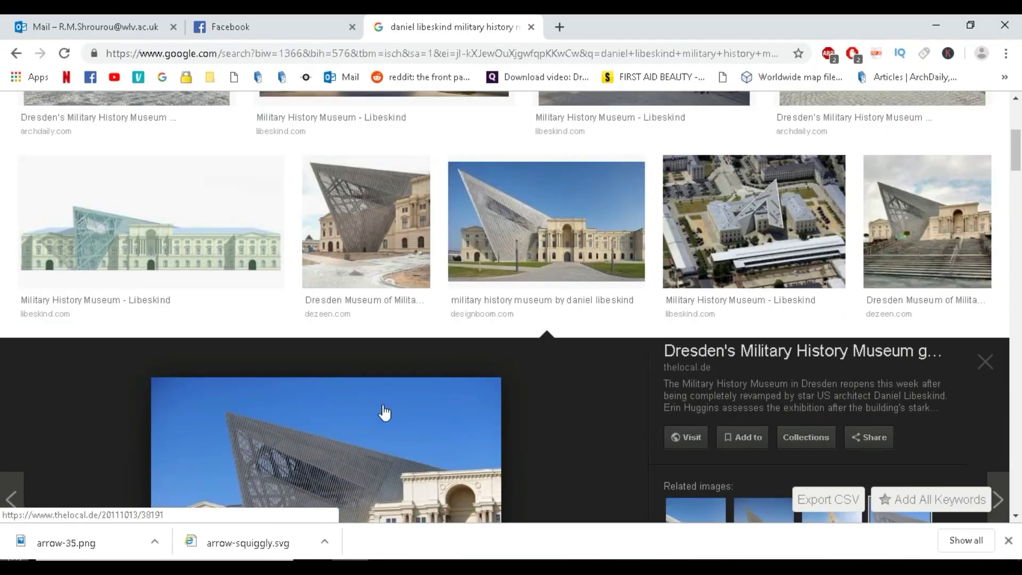
scroll(383, 413, up, 3)
scroll(362, 408, down, 8)
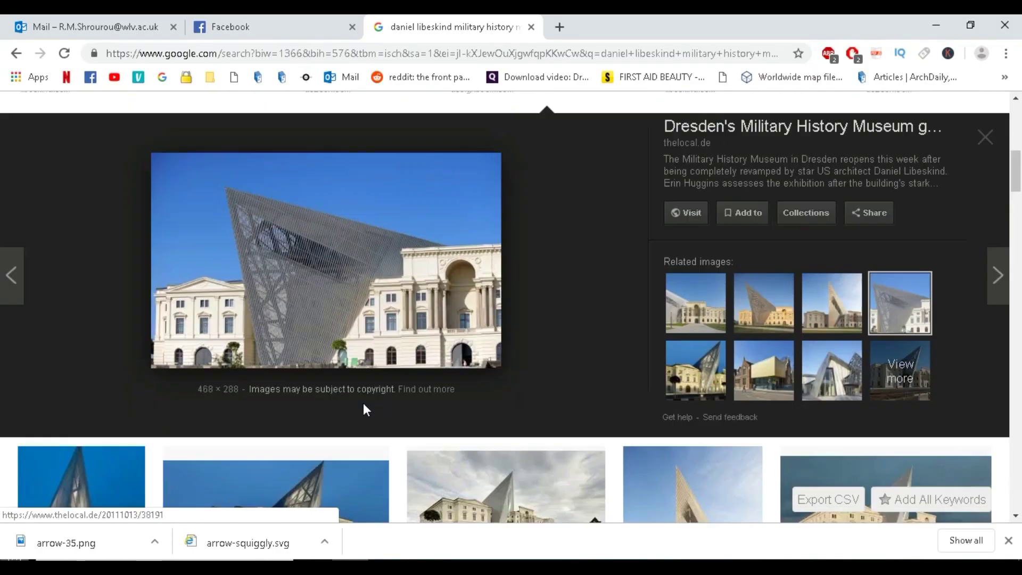
scroll(287, 365, up, 3)
right_click(299, 270)
click(335, 419)
Switch back to Photoshop, paste the museum photo and place its layer above all the others
click(533, 560)
key(ctrl+v)
mouse_move(851, 404)
mouse_down()
mouse_move(842, 281)
mouse_move(850, 313)
mouse_up()
scroll(346, 308, up, 10)
Outline the museum's steel wedge in the photo with the Polygonal Lasso tool
key(l)
click(264, 498)
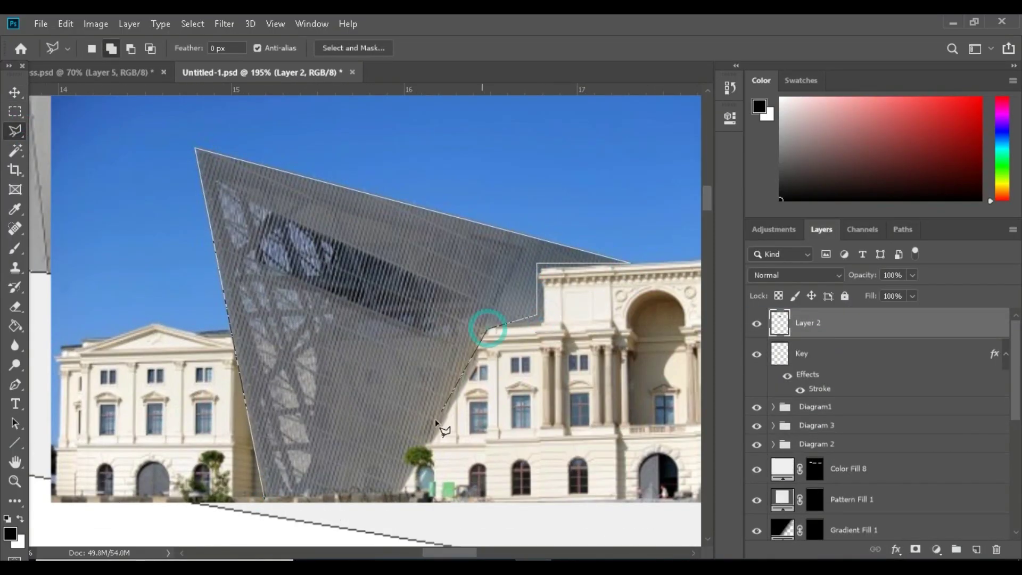
double_click(400, 500)
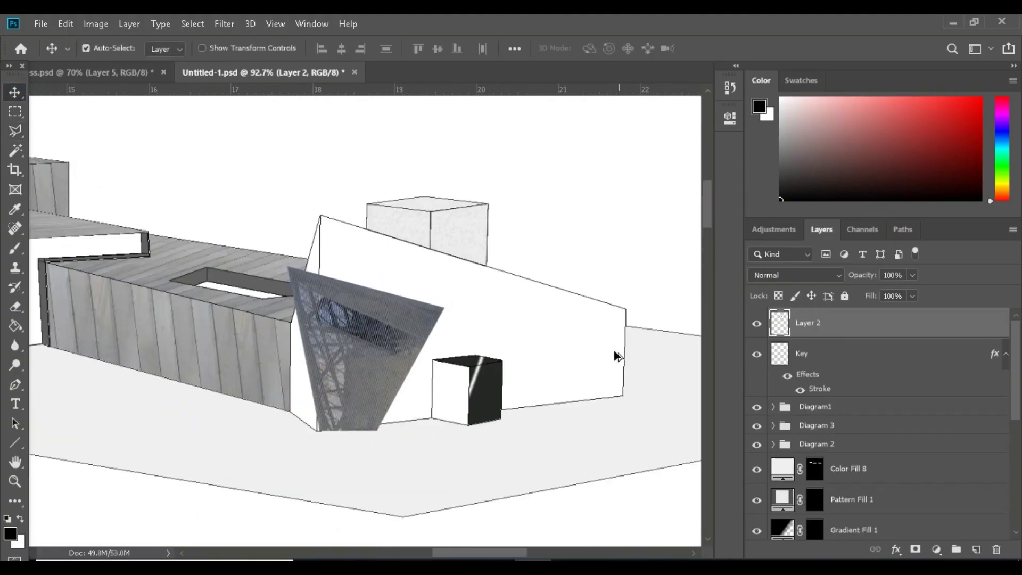
Distort the cut-out steel wedge to fit the tall side of the gabled entrance volume's front facade
scroll(617, 353, up, 3)
key(ctrl+t)
drag(180, 239, 224, 170)
drag(181, 456, 154, 466)
drag(389, 345, 455, 302)
drag(303, 435, 296, 447)
drag(443, 423, 461, 429)
drag(222, 170, 239, 149)
key(Return)
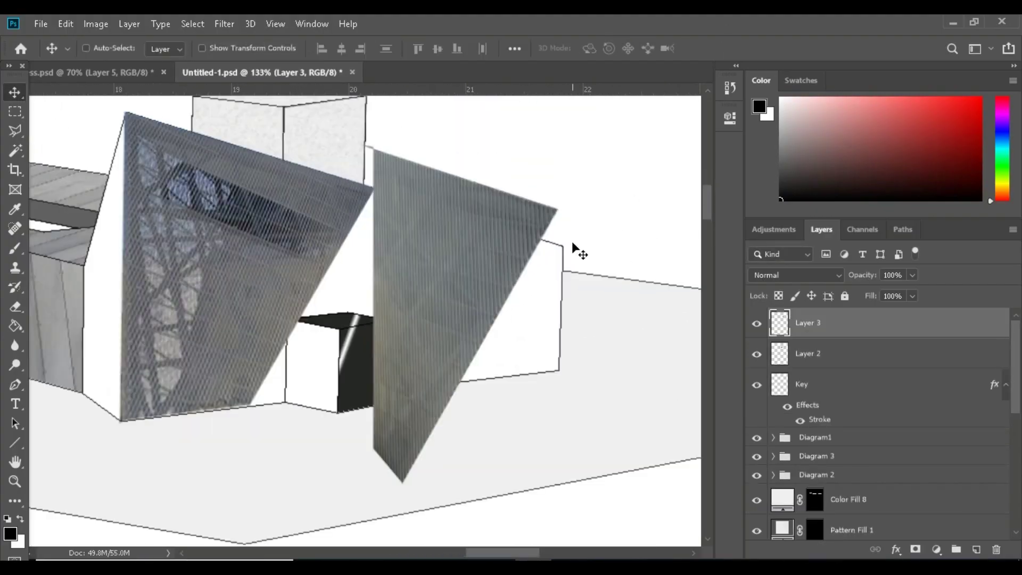
Distort the second steel cladding piece over the rest of the front facade and outline its uncovered corner with the Polygonal Lasso
key(ctrl+t)
drag(524, 118, 576, 145)
drag(467, 237, 397, 287)
drag(532, 235, 515, 248)
drag(483, 169, 520, 193)
drag(327, 330, 319, 308)
drag(406, 291, 399, 300)
drag(524, 264, 618, 193)
scroll(570, 249, down, 1)
drag(376, 518, 384, 512)
click(717, 49)
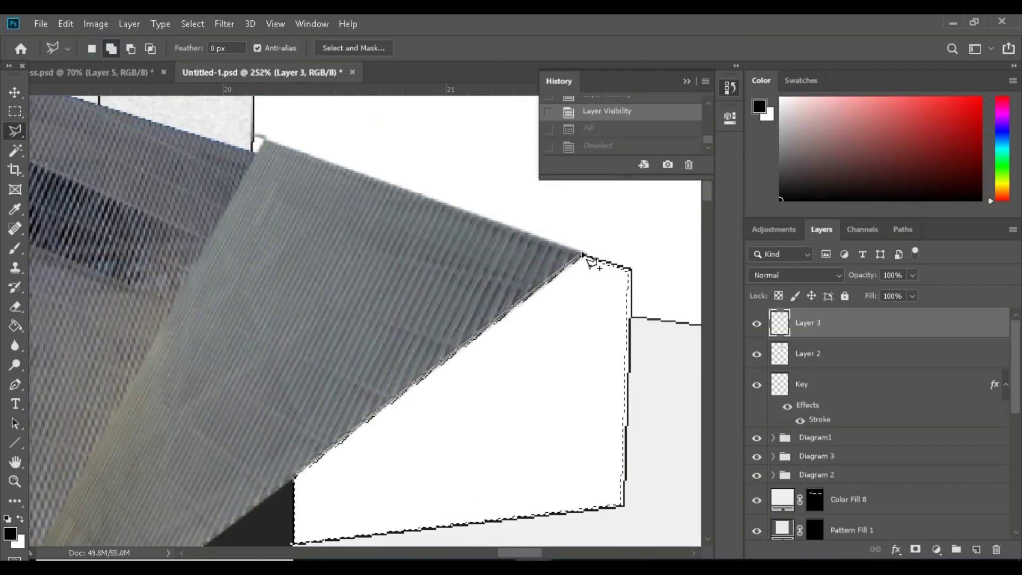
click(630, 269)
click(96, 24)
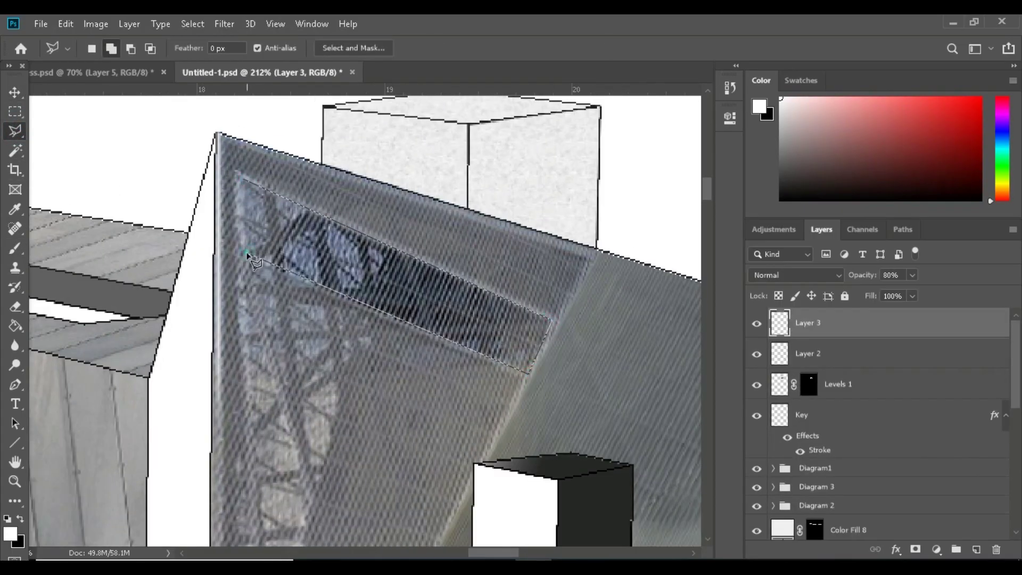
Fill the selected slanted window band on the front facade with a white Solid Color layer
click(936, 550)
click(934, 285)
click(964, 291)
Give the window band's Color Fill 10 layer an Outer Glow effect
click(936, 549)
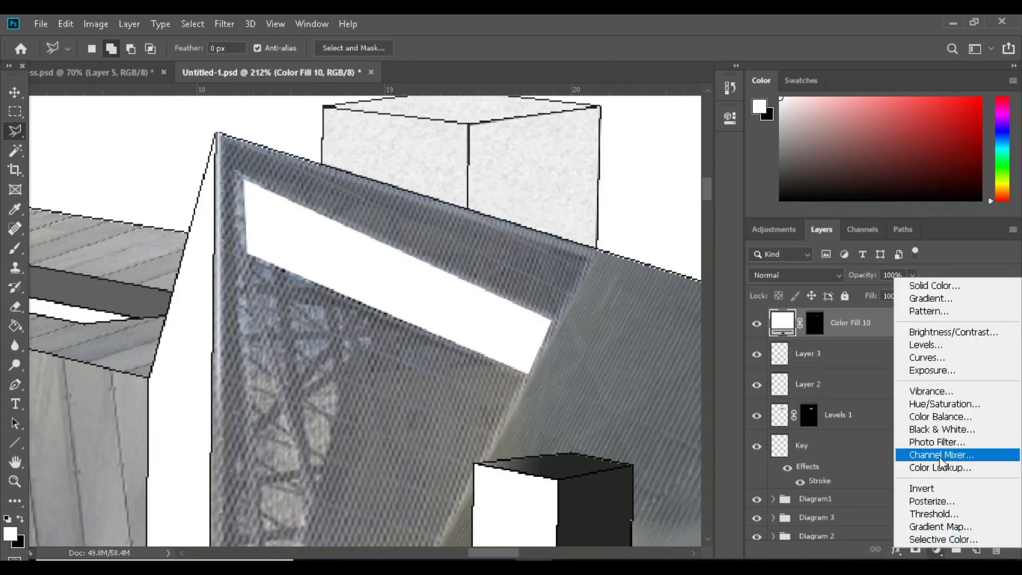
click(894, 549)
click(927, 526)
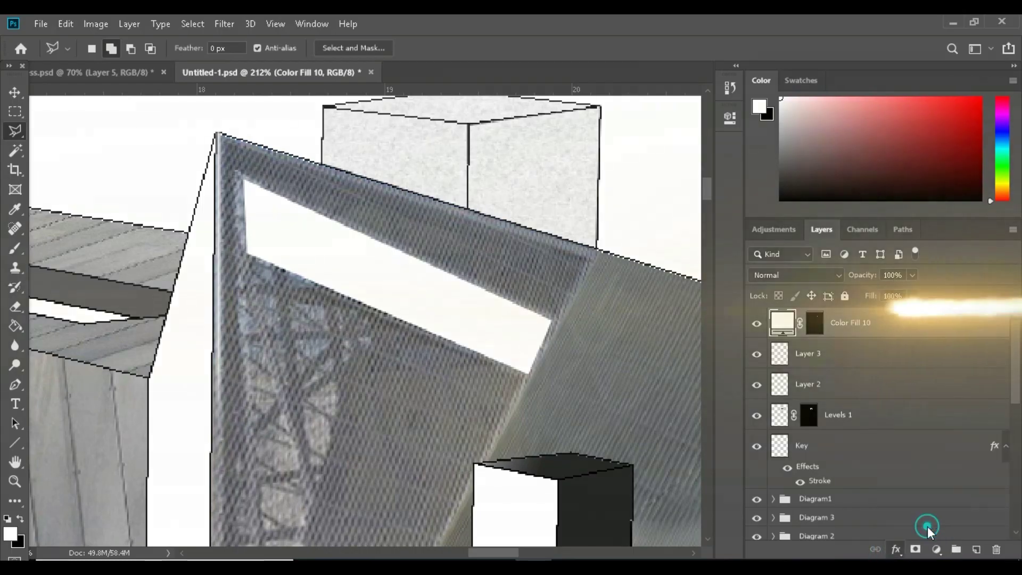
drag(718, 240, 748, 240)
mouse_move(693, 256)
mouse_down()
mouse_move(720, 254)
mouse_move(693, 255)
mouse_up()
drag(693, 338, 705, 338)
click(959, 197)
Set the window band's fill colour to white and lower its layer opacity so the cladding shows through
double_click(784, 321)
click(548, 319)
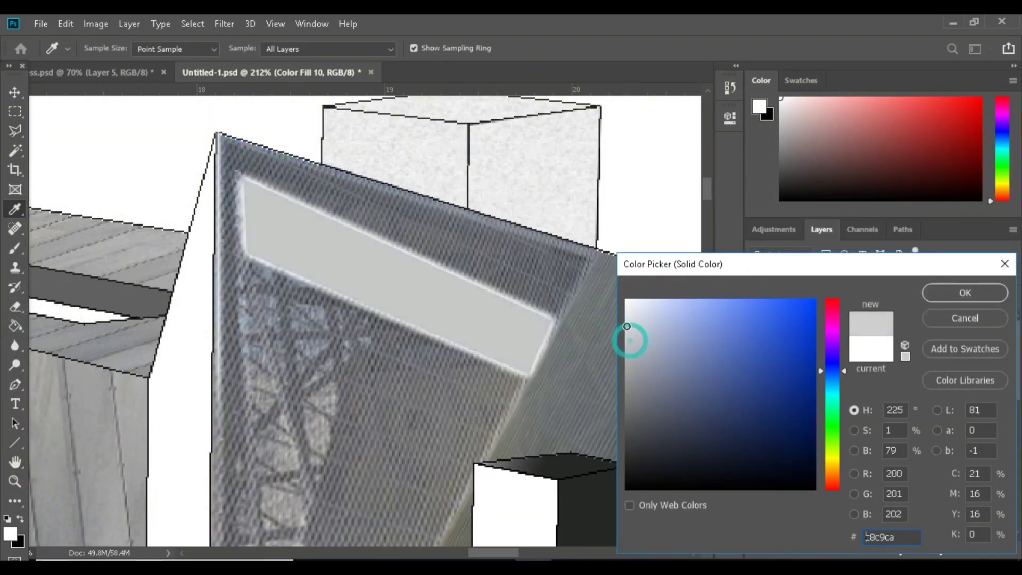
drag(627, 324, 624, 299)
click(942, 292)
click(911, 275)
drag(916, 292, 862, 294)
key(ctrl+0)
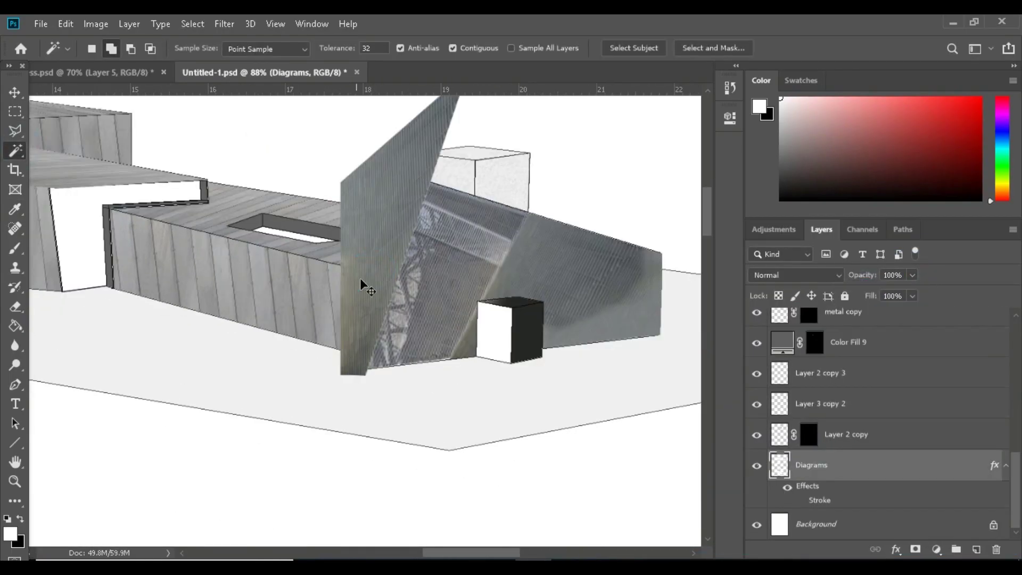
Mask the steel cladding texture to the entrance volume's narrow side face and set its opacity to 95%
key(ctrl+shift+alt+n)
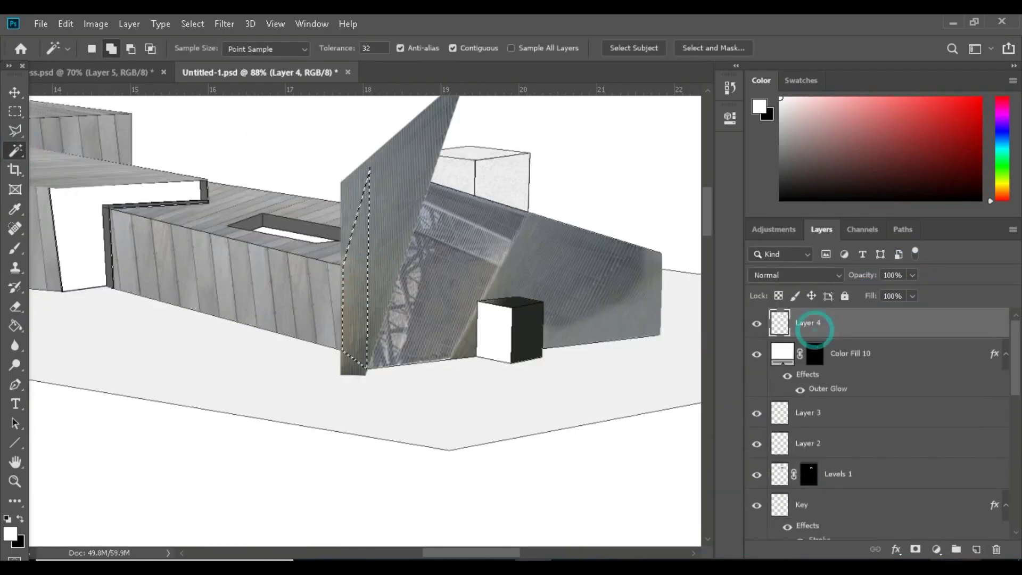
click(915, 550)
click(912, 275)
drag(916, 292, 909, 294)
scroll(593, 410, down, 5)
scroll(646, 415, up, 5)
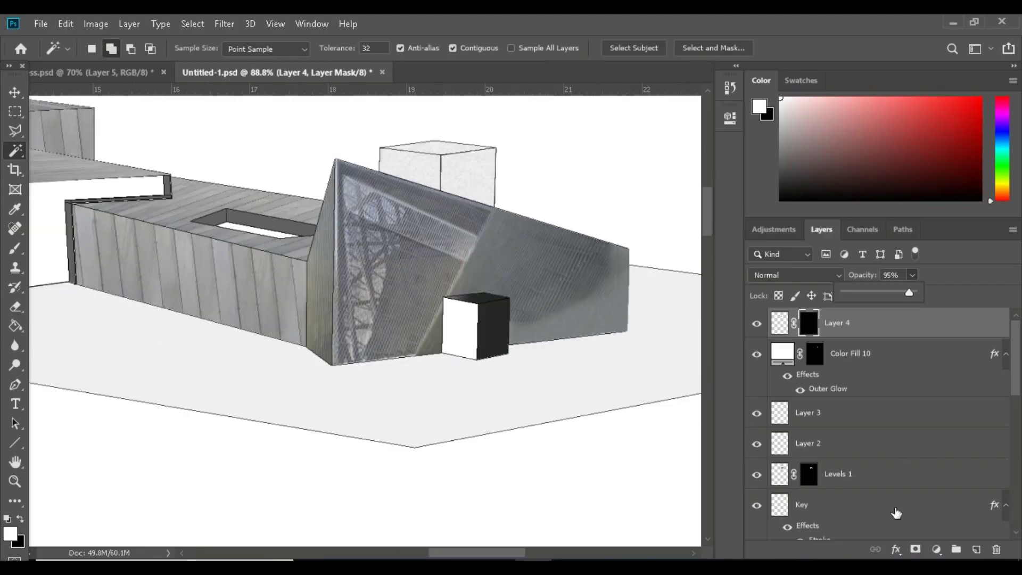
Add a Levels adjustment clipped to Layer 4 and reduce its output range at both the white and black ends
click(896, 550)
click(936, 550)
click(913, 351)
alt+click(785, 337)
drag(693, 313, 655, 315)
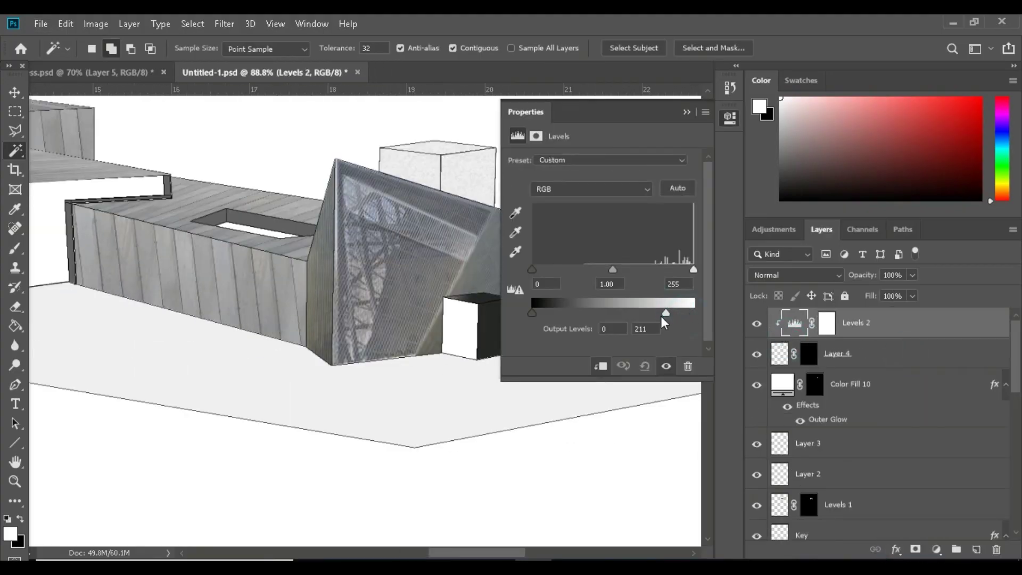
drag(547, 312, 561, 323)
click(687, 112)
Group the layers of the top diagram as Diagram4
scroll(830, 452, down, 3)
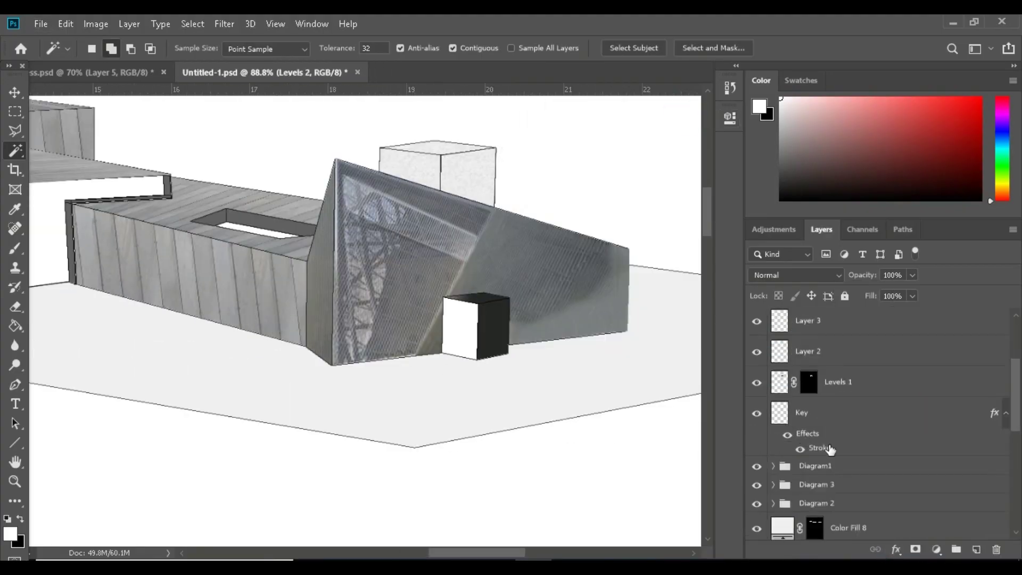
scroll(830, 451, up, 3)
scroll(668, 456, down, 5)
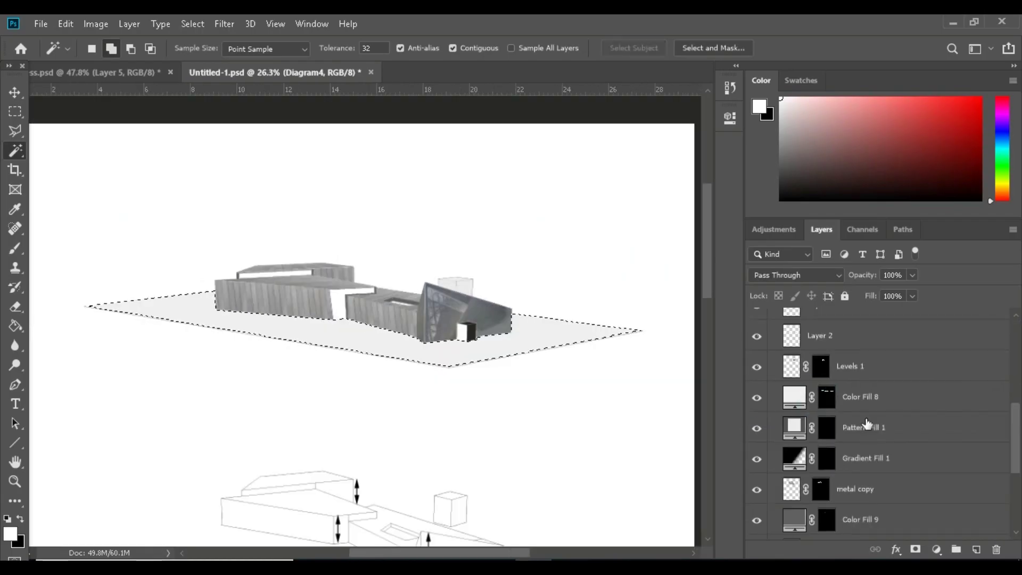
Fill the selected ground plane of the top diagram with a Solid Color layer and tune it to a light green
double_click(791, 424)
click(832, 431)
click(638, 319)
key(Return)
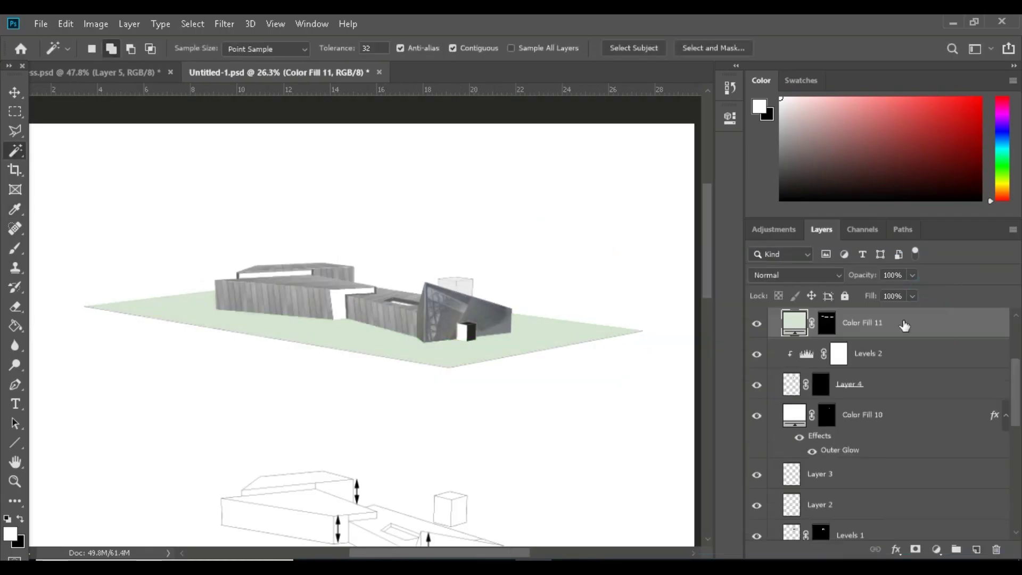
double_click(797, 321)
click(654, 323)
click(648, 319)
click(945, 296)
Activate the green ground fill's layer mask and ready the Brush tool with black as the foreground colour
scroll(154, 332, up, 7)
scroll(808, 457, down, 5)
click(816, 524)
scroll(823, 463, up, 7)
click(826, 448)
scroll(256, 265, up, 5)
click(15, 130)
click(15, 248)
key(x)
Try a resized brush stroke on the mask along the base of the front wall and undo it
right_click(414, 313)
drag(488, 349, 499, 350)
drag(296, 282, 249, 298)
key(ctrl+z)
Set the brush to 26 px and paint a path strip out of the green fill's mask along the base of the building walls
right_click(321, 268)
drag(438, 339, 551, 346)
drag(282, 294, 255, 302)
scroll(145, 325, down, 3)
shift+click(527, 335)
scroll(561, 328, right, 5)
shift+click(468, 318)
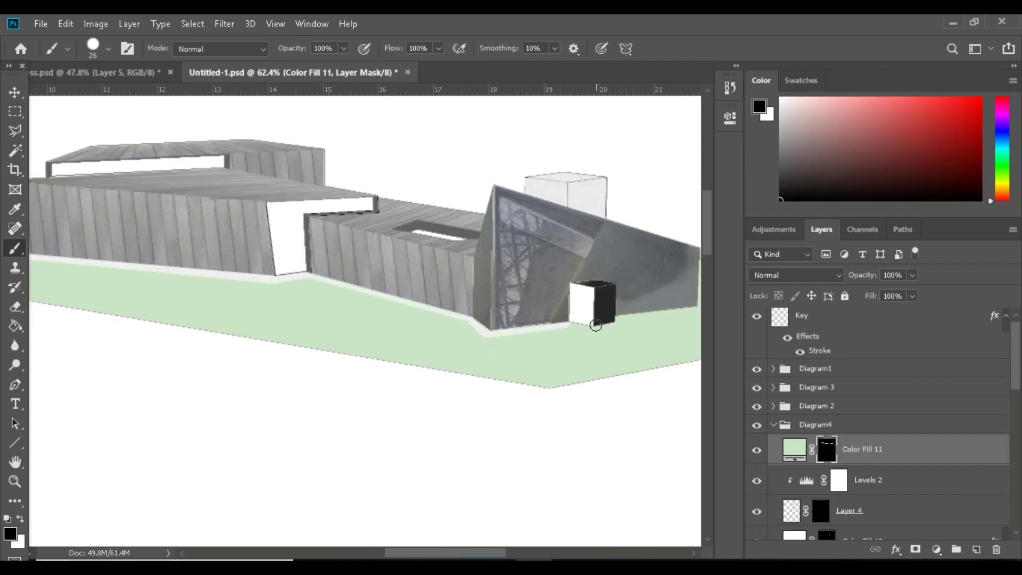
shift+click(698, 310)
Undo the last stroke and repaint the strip on the mask around the black-and-white box and along the steel wall's base
scroll(625, 334, right, 5)
scroll(469, 321, up, 8)
key(ctrl+z)
click(279, 328)
shift+click(526, 296)
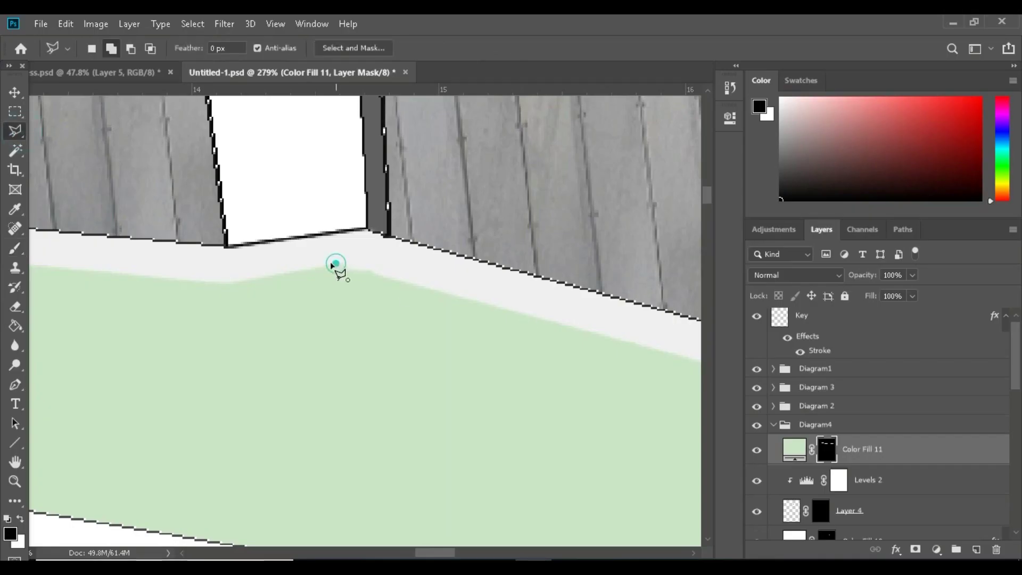
Outline the path edge along the middle block's wall with the Polygonal Lasso, mask it out with the brush, and deselect
scroll(335, 266, right, 5)
click(629, 347)
key(Return)
scroll(686, 399, down, 5)
click(15, 248)
drag(242, 273, 668, 386)
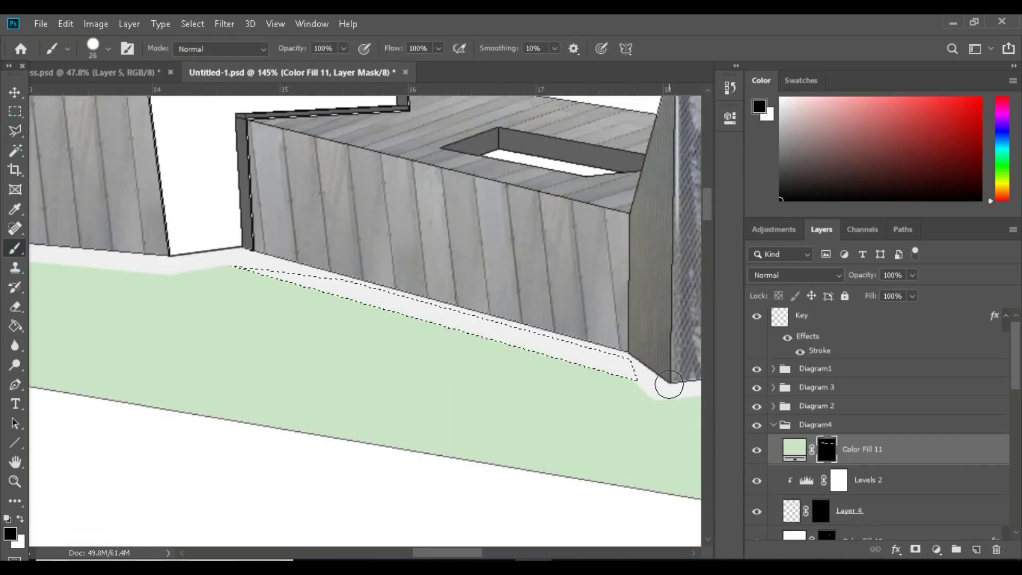
key(ctrl+d)
Lasso the path edge at the front corner where the cladding meets the steel facade, clean it up on the mask, and deselect
scroll(213, 258, up, 6)
click(14, 131)
click(653, 376)
click(187, 243)
click(325, 247)
key(Return)
key(b)
key(ctrl+d)
scroll(244, 277, down, 6)
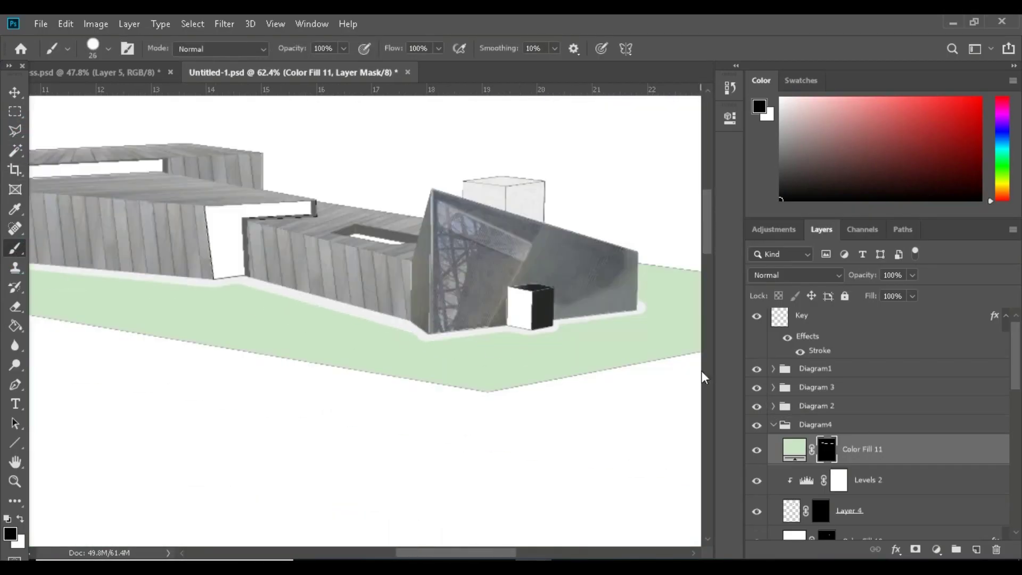
Lasso straight-edged path areas beside the box and along the steel wall's base, paint them out of the green, and deselect
scroll(497, 373, up, 4)
key(l)
scroll(417, 322, up, 3)
click(385, 300)
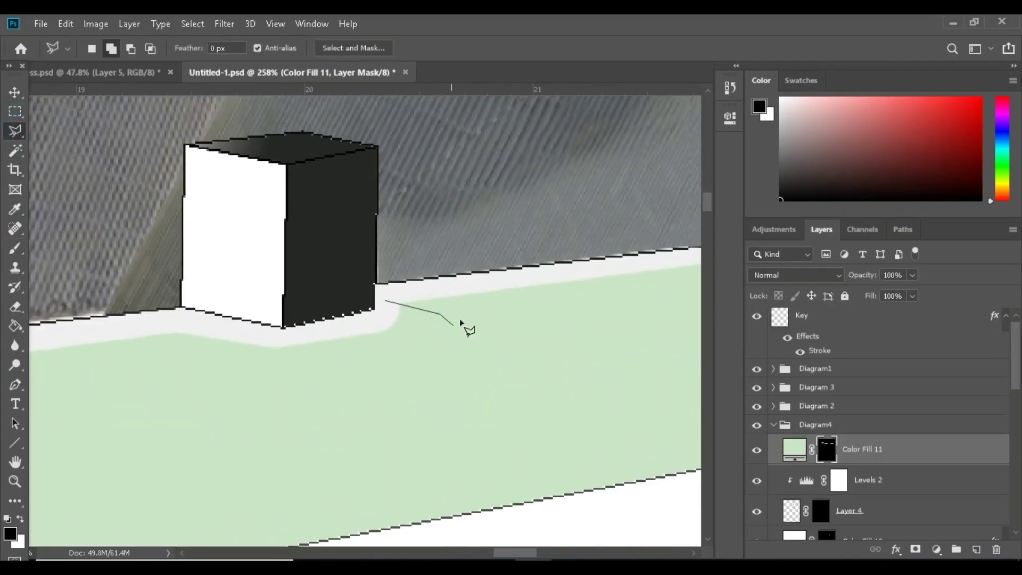
click(362, 321)
scroll(362, 321, down, 1)
click(274, 319)
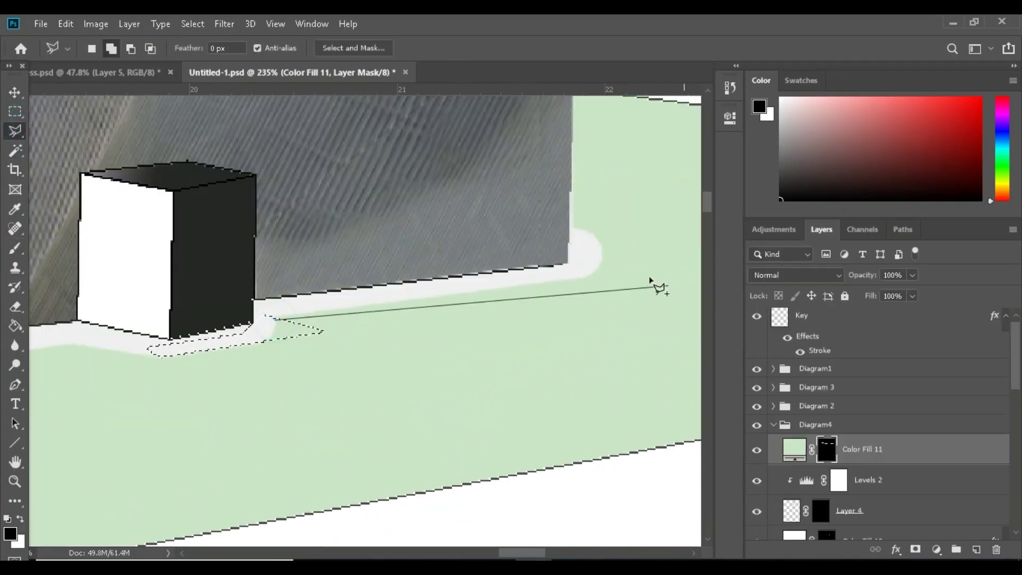
double_click(258, 301)
click(18, 249)
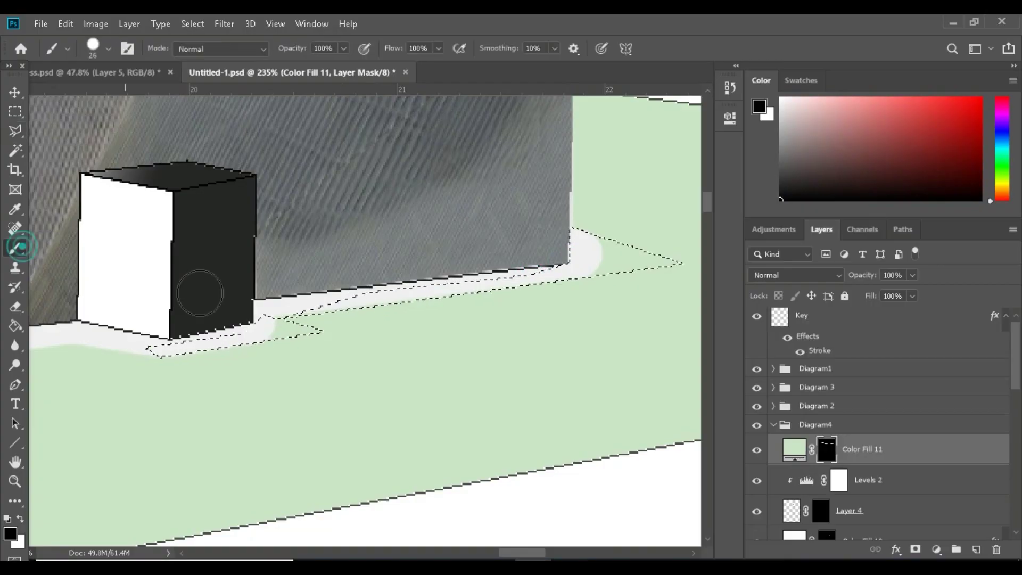
drag(269, 320, 612, 247)
key(ctrl+d)
Lasso a pointed wedge at the far end of the steel wall's base and mask it out of the green fill
scroll(275, 311, up, 3)
click(21, 126)
click(381, 310)
click(244, 331)
scroll(445, 328, down, 3)
key(l)
click(192, 307)
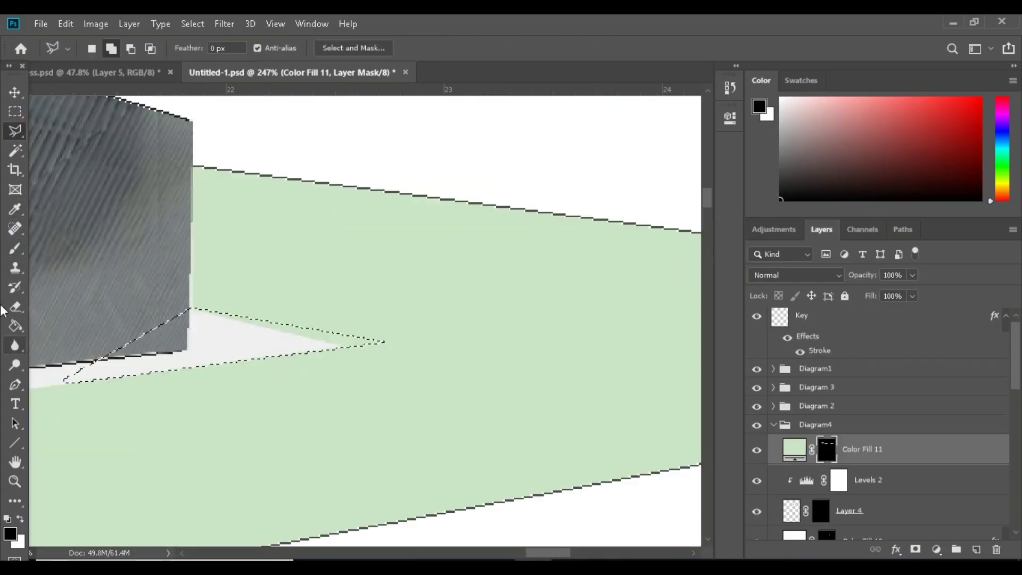
key(b)
Mask out a widening path from the white wall opening to the front site edge, using a lasso selection and a 196 px brush
scroll(632, 337, down, 5)
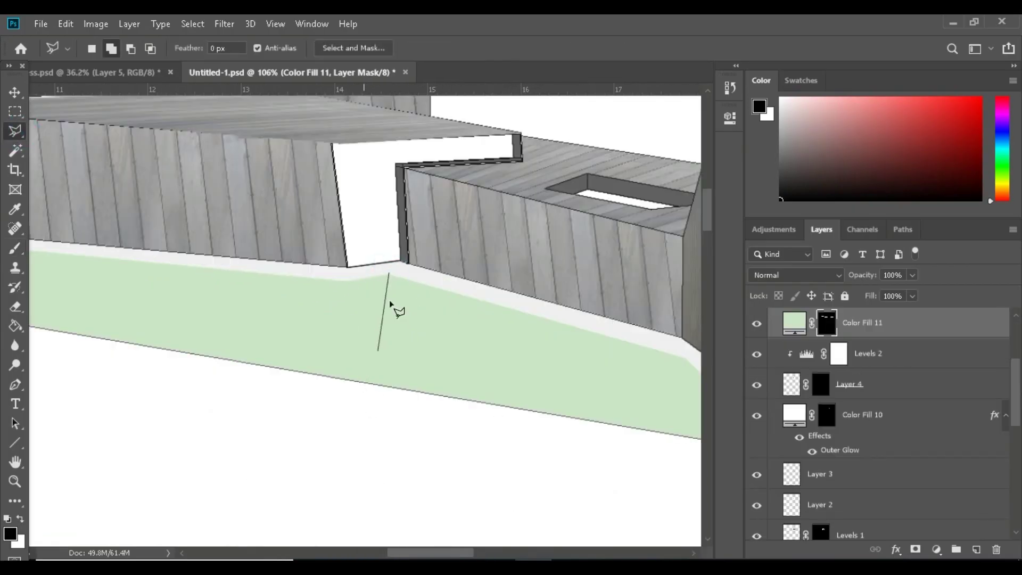
click(15, 248)
right_click(395, 270)
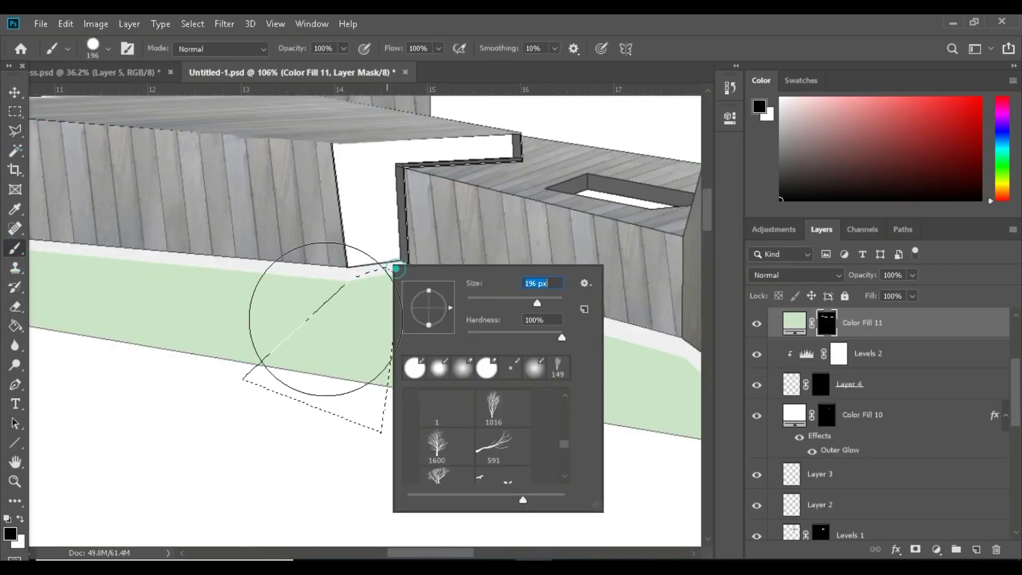
drag(321, 329, 384, 309)
key(ctrl+d)
Lasso a widening path from the box to the right-hand site edge, paint it out of the green, and deselect
scroll(494, 395, down, 5)
scroll(376, 243, up, 4)
key(l)
click(426, 261)
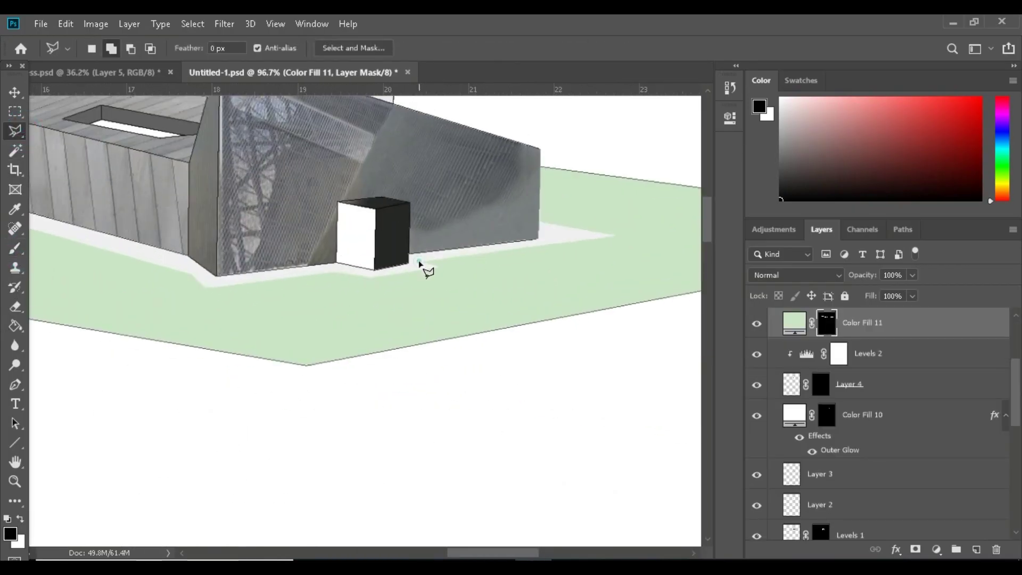
click(697, 281)
key(b)
drag(373, 274, 628, 288)
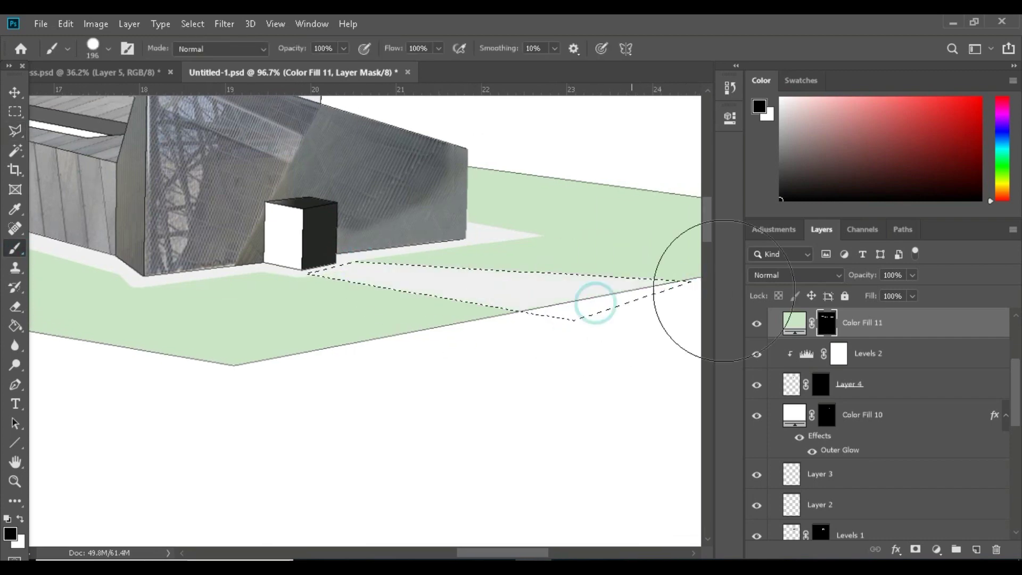
key(ctrl+d)
Set the brush to 168 px and mask out a lassoed path from the front of the box to the site's front corner
right_click(481, 296)
click(558, 332)
key(Return)
click(15, 131)
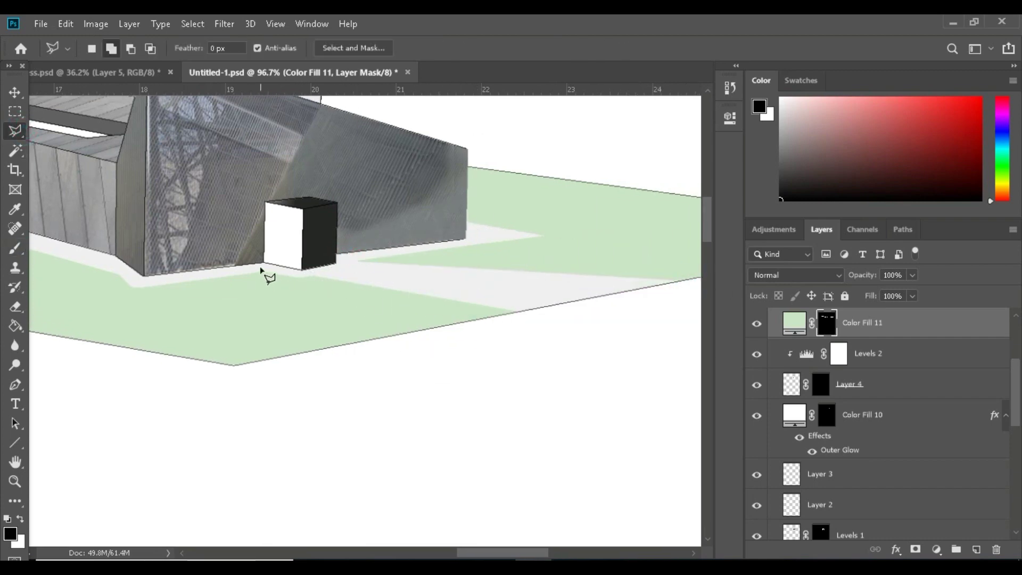
click(276, 271)
key(b)
drag(282, 309, 341, 325)
key(ctrl+d)
scroll(516, 372, down, 3)
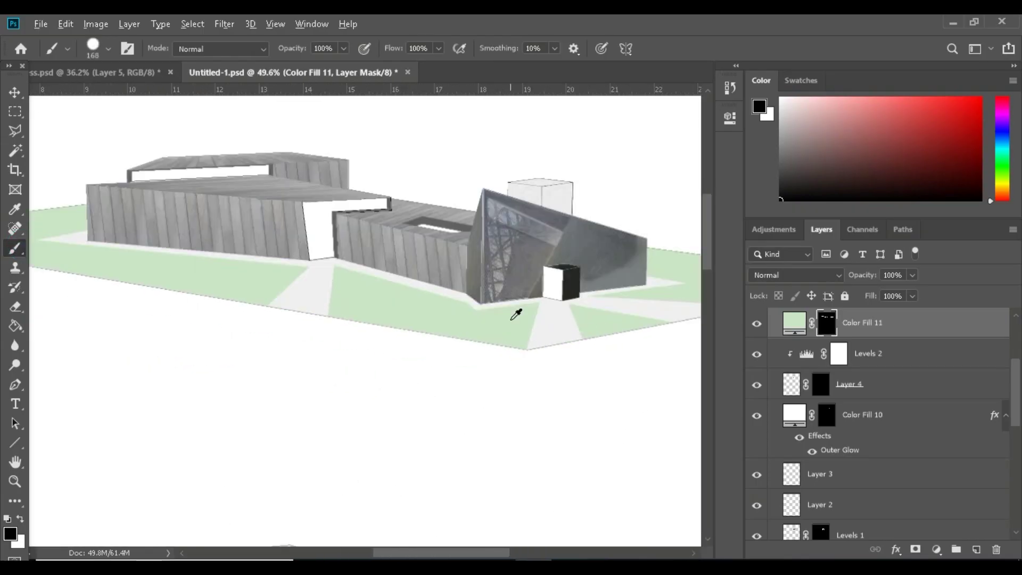
Lasso a patch of ground at the site edge beside the box and fill it with a light pink Solid Color layer
scroll(512, 317, up, 2)
key(l)
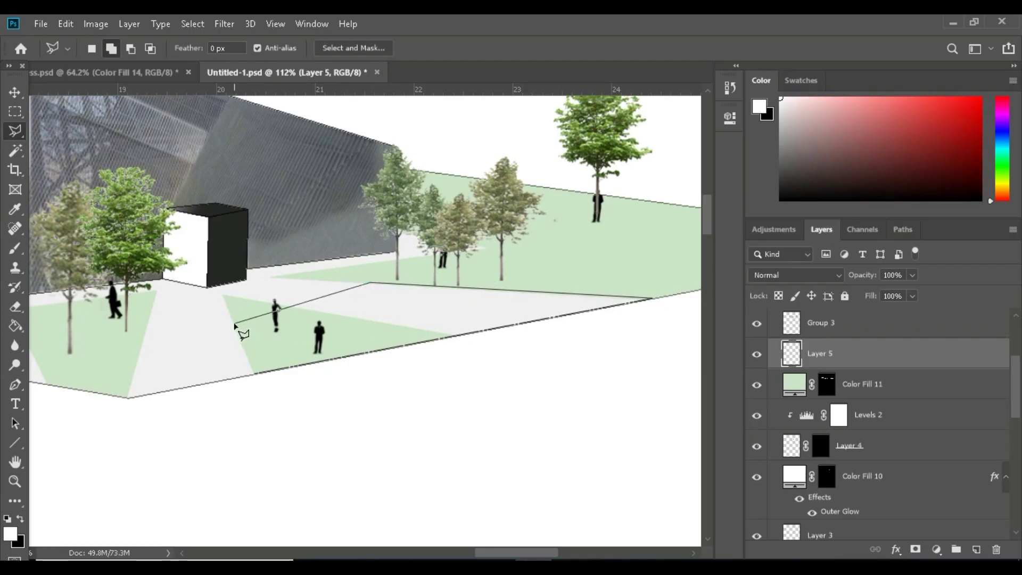
click(936, 549)
click(935, 283)
click(703, 319)
click(679, 307)
click(964, 293)
Lower the pink fill's opacity to 59% and move its layer between Layer 5 and the green fill
click(910, 274)
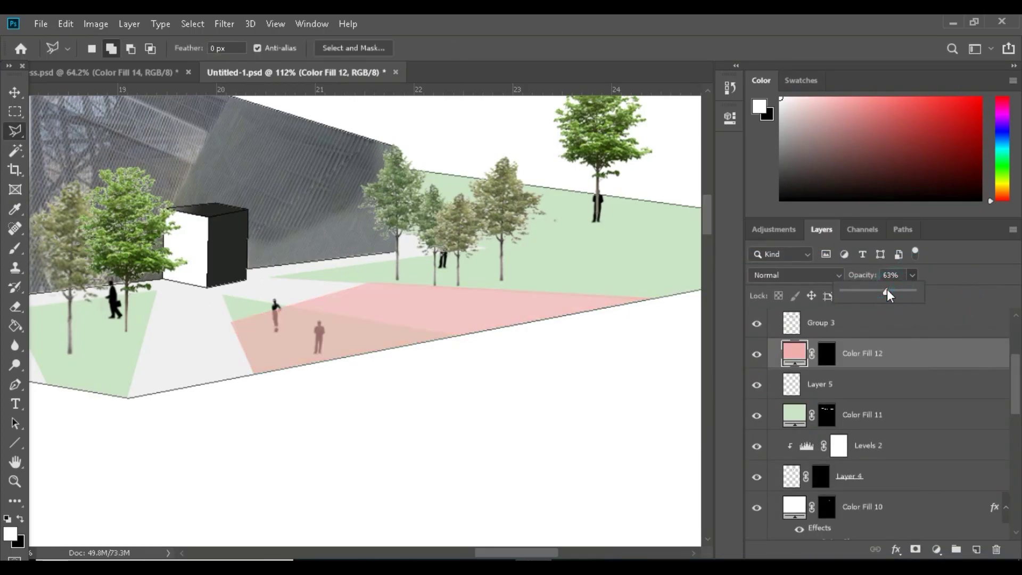
drag(886, 292, 883, 292)
click(876, 354)
click(15, 92)
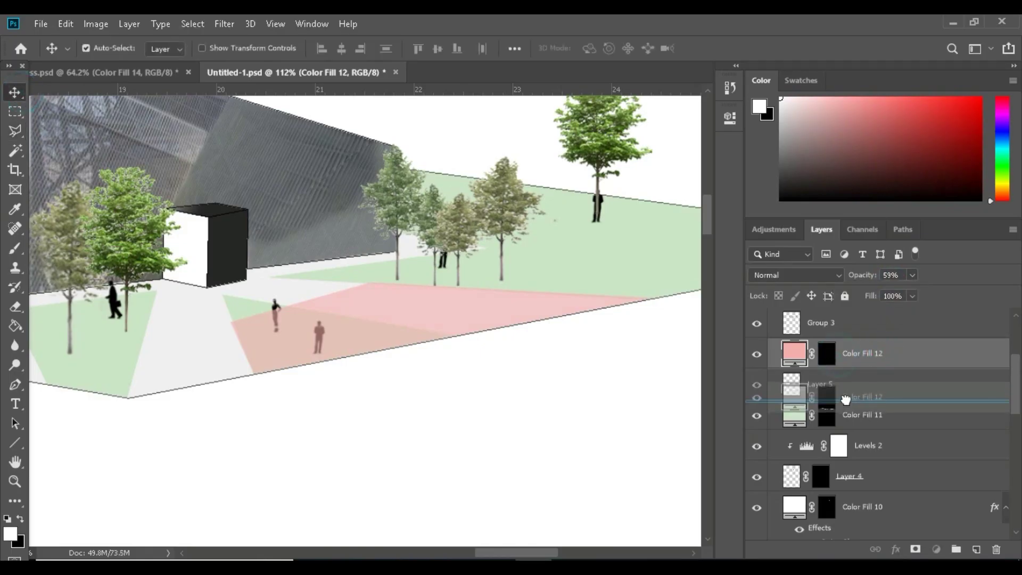
drag(845, 399, 847, 402)
Paint upright and slanted pink poles around the pink patch on Layer 6 with a 6 px brush, undoing the stray dot
scroll(540, 371, down, 3)
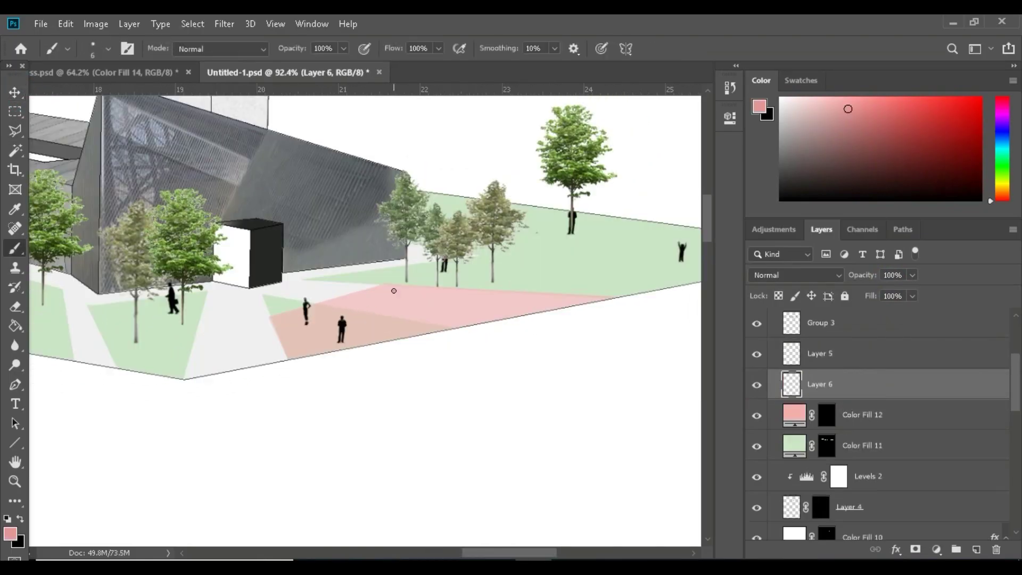
drag(393, 290, 394, 263)
drag(277, 322, 277, 259)
click(540, 290)
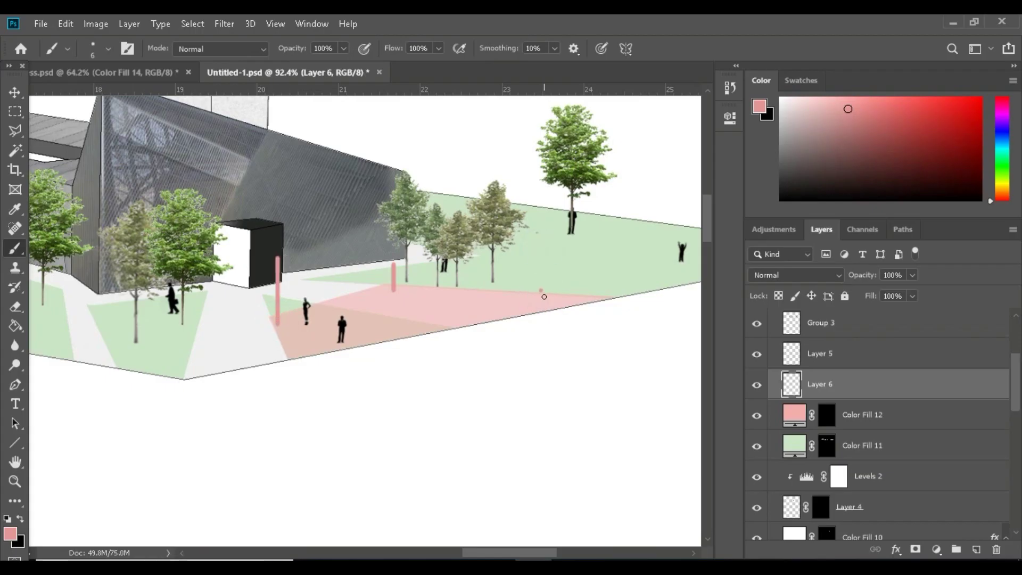
key(ctrl+z)
drag(535, 296, 545, 240)
drag(512, 294, 509, 264)
drag(546, 295, 557, 273)
drag(419, 291, 419, 245)
drag(290, 315, 291, 291)
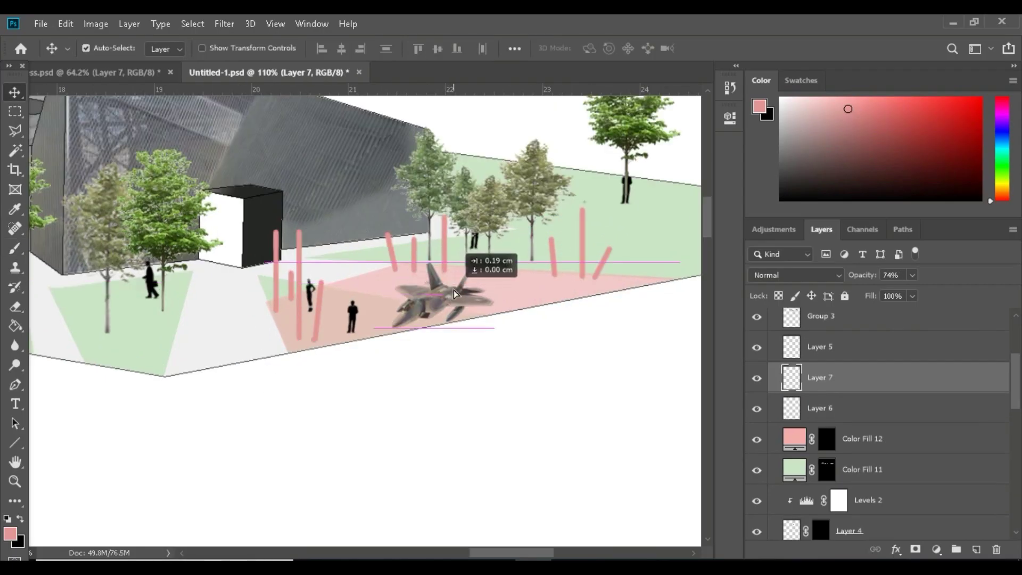
Position the fighter jet on the pink patch and save the document
drag(469, 263, 463, 266)
scroll(525, 285, down, 5)
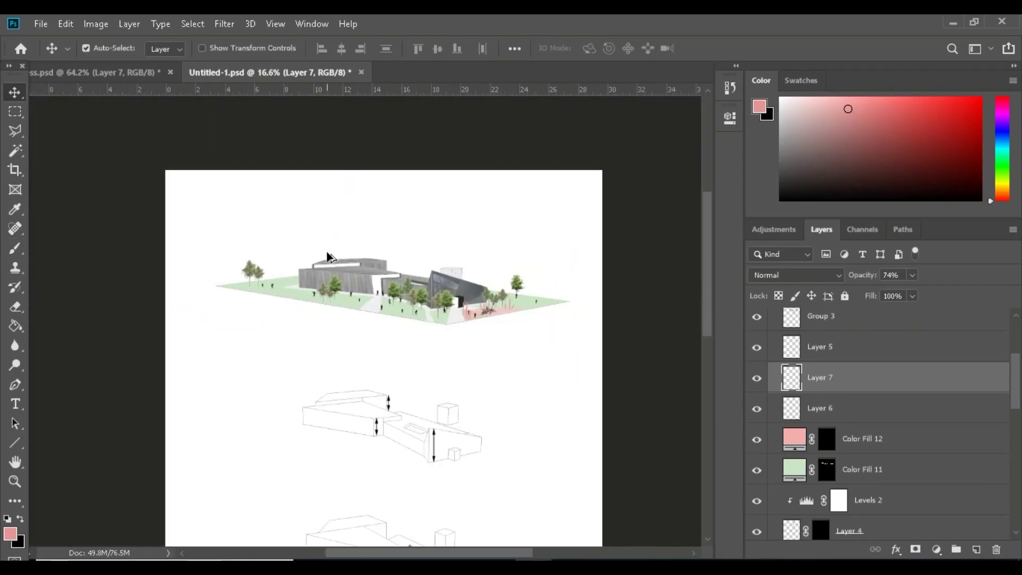
scroll(392, 381, down, 4)
scroll(383, 361, up, 1)
key(ctrl+s)
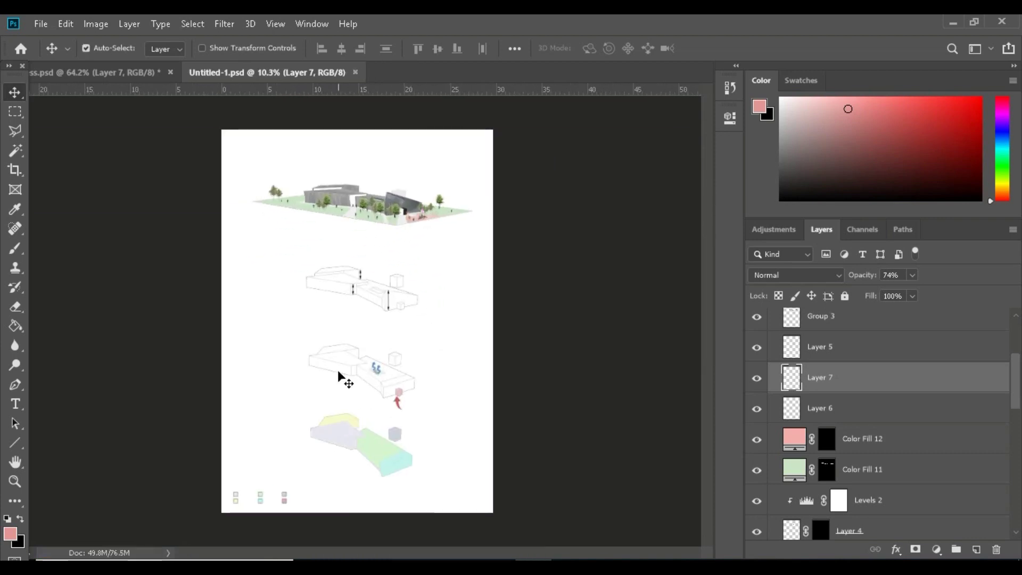